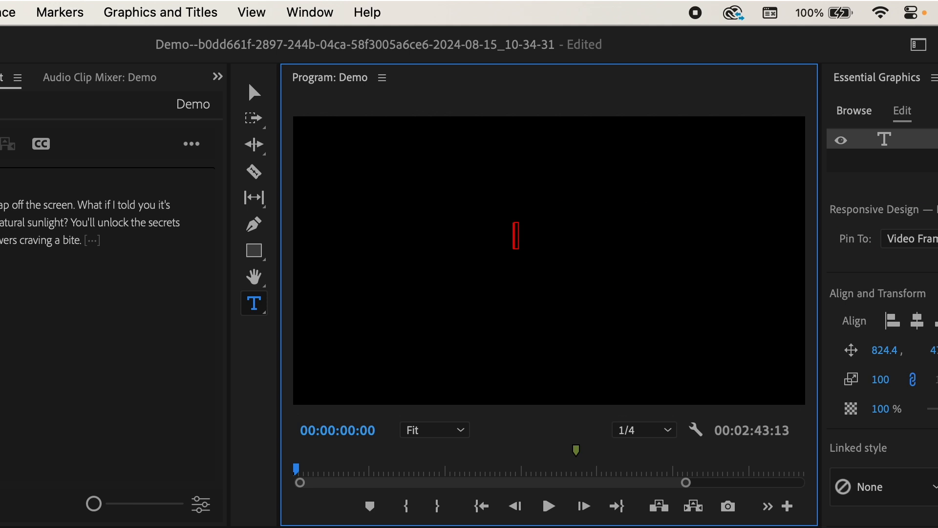
Enter "sample text" as the title text in the program frame.
text(sample)
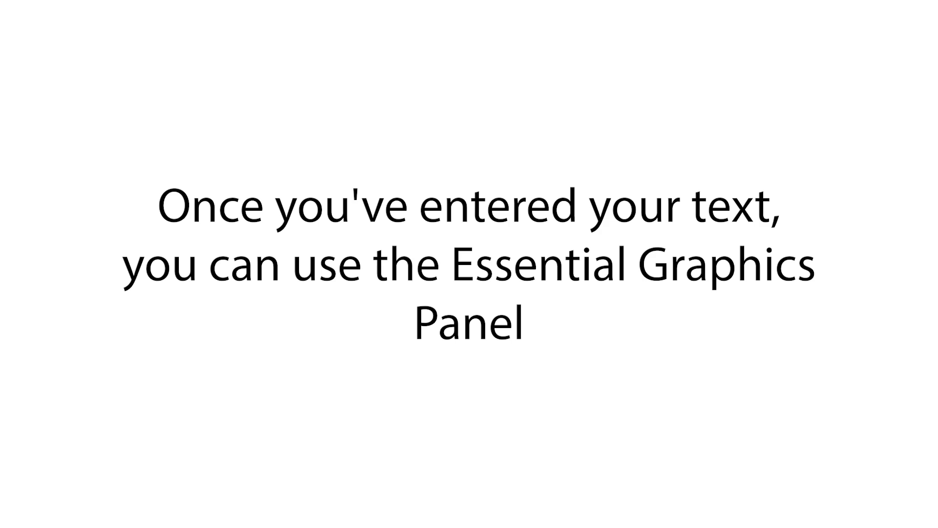
click(778, 285)
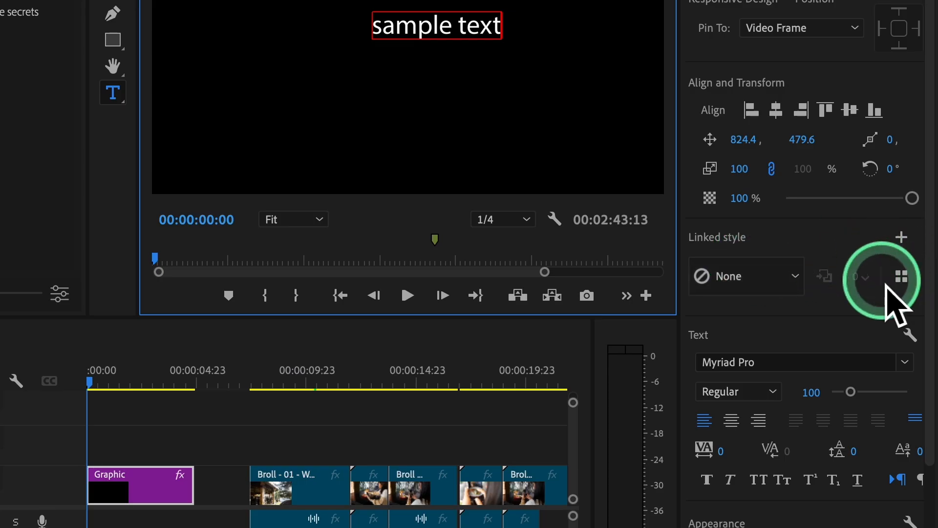
scroll(864, 301, down, 3)
scroll(874, 313, down, 3)
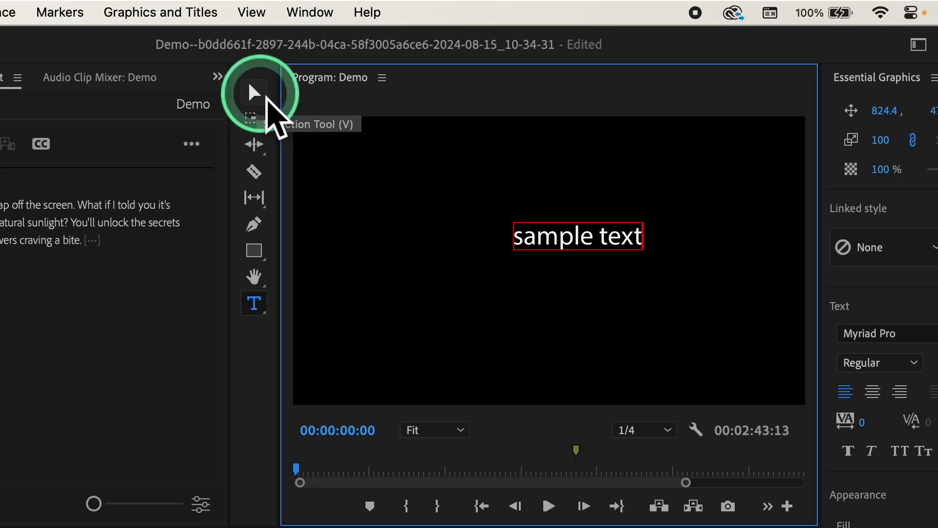
Move the title text to about 715, 531 in the frame and scale it to 121%.
click(254, 92)
drag(617, 240, 712, 203)
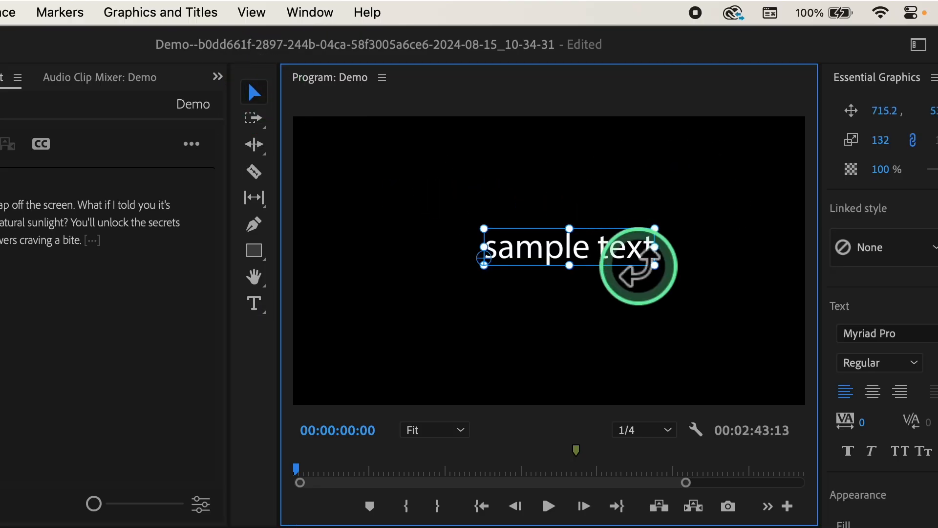
drag(655, 267, 676, 288)
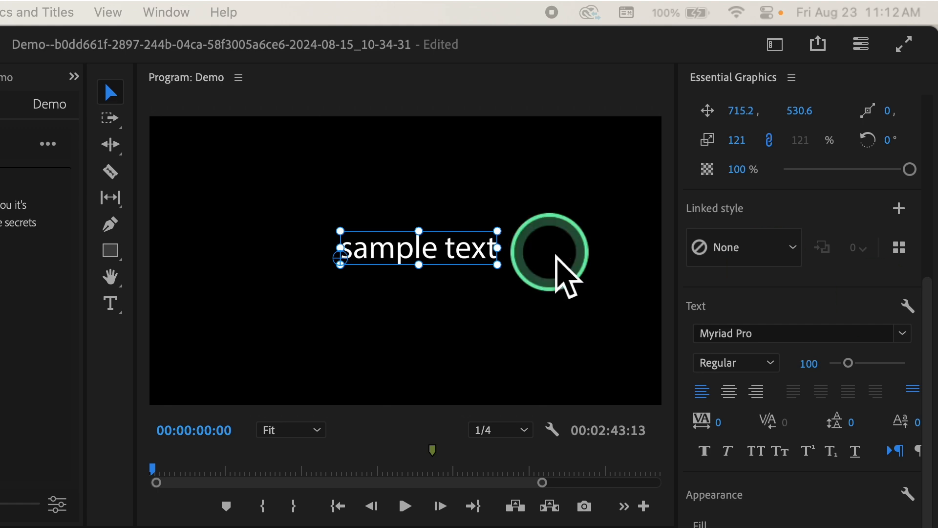
Select all of the title's text and raise its font size to 107.
double_click(433, 248)
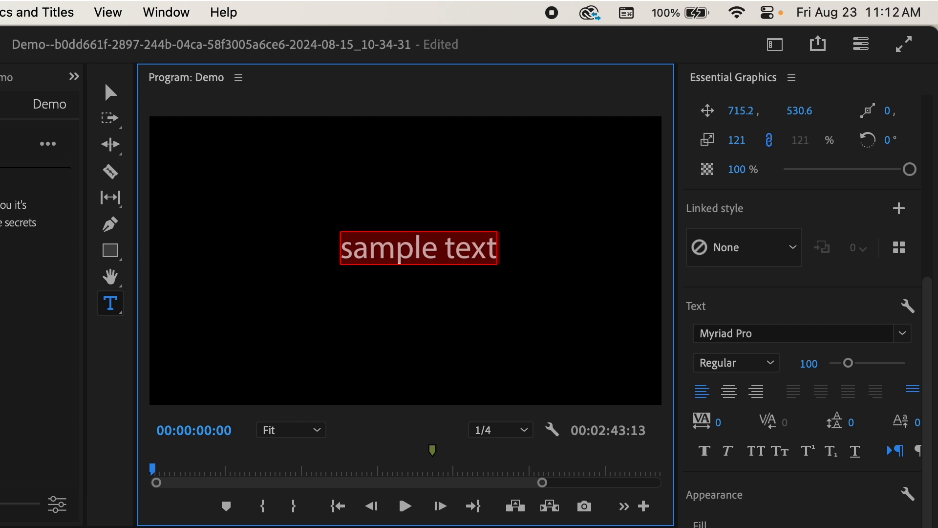
scroll(737, 157, up, 5)
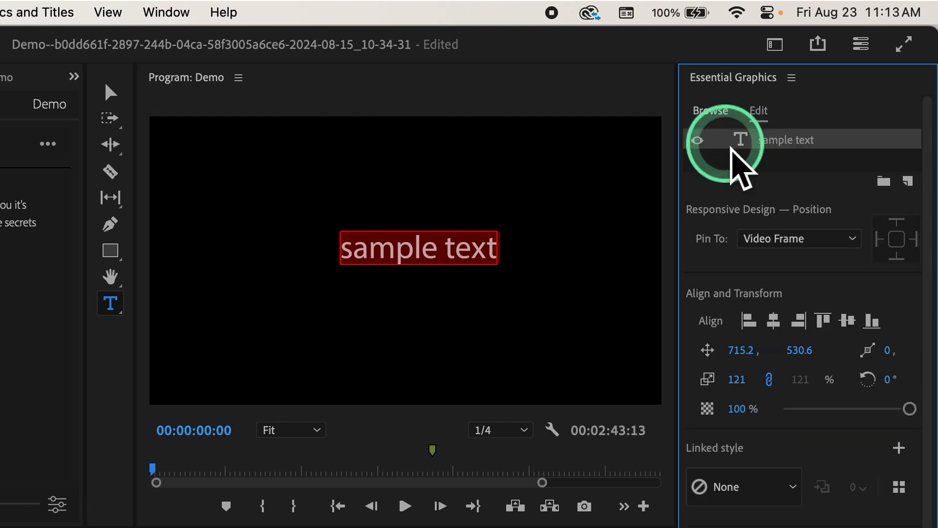
click(825, 146)
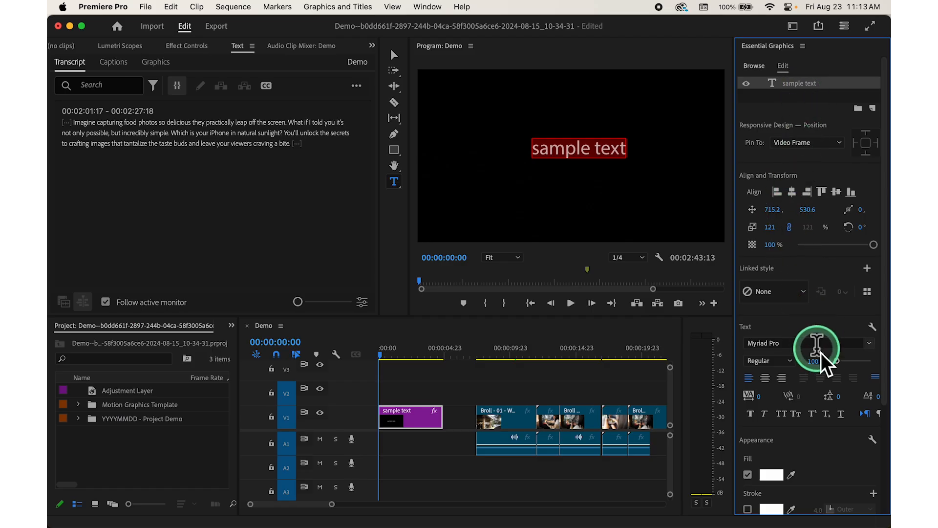
mouse_move(843, 366)
mouse_down()
mouse_move(852, 360)
mouse_move(832, 361)
mouse_up()
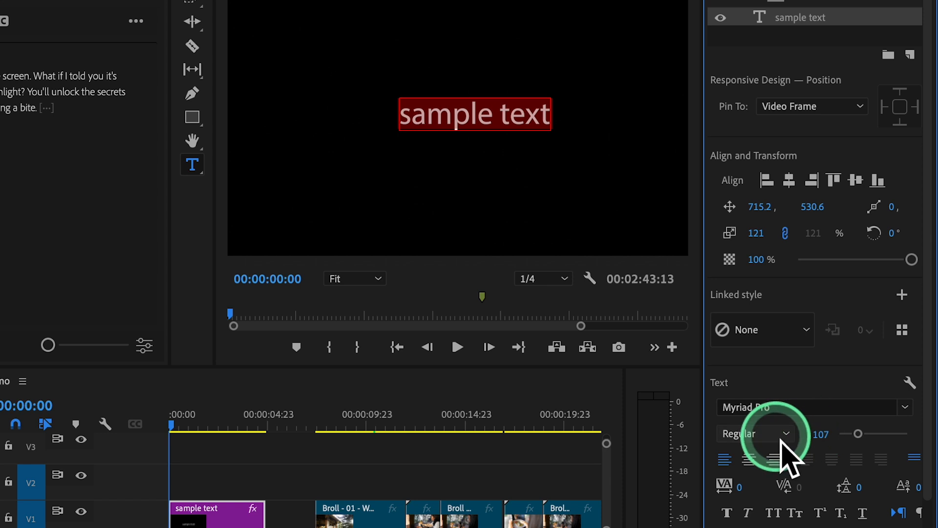
Change the title's font to Roboto Bold and set its font size to 72.
click(780, 437)
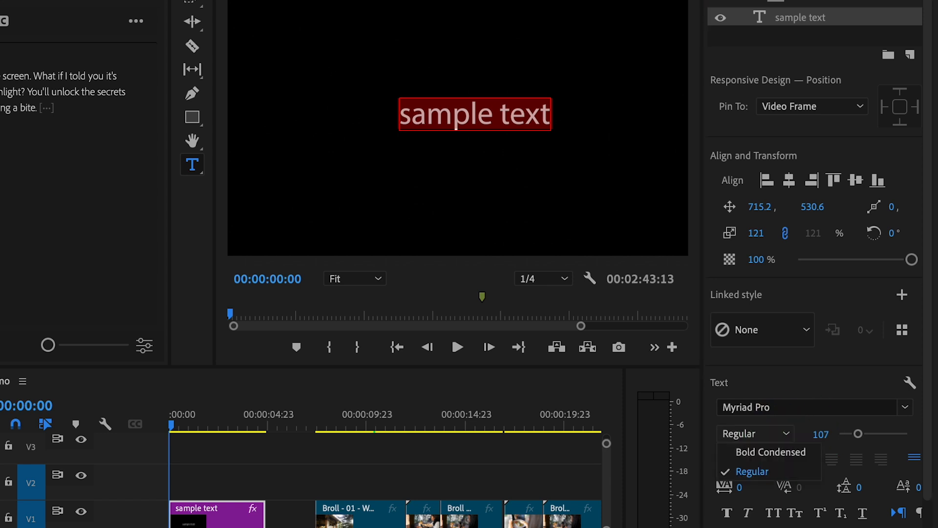
click(815, 410)
text(roboto)
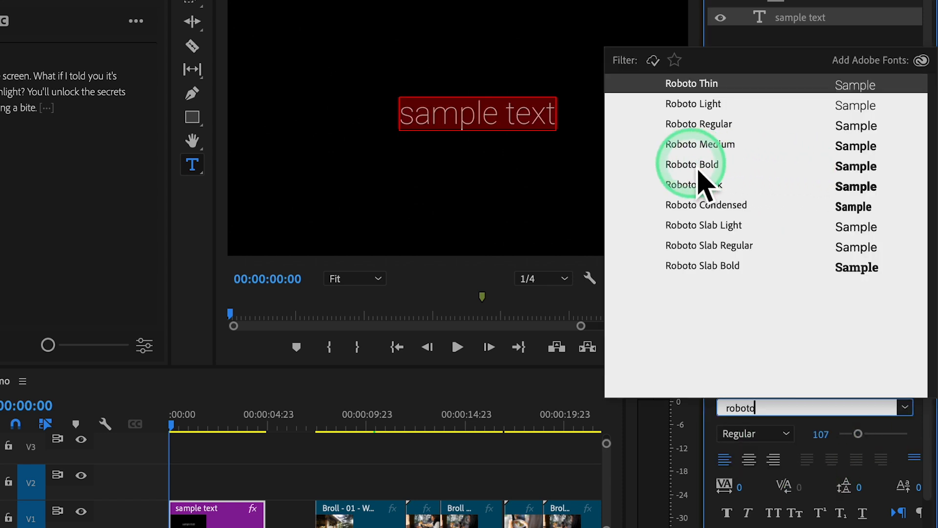
click(694, 165)
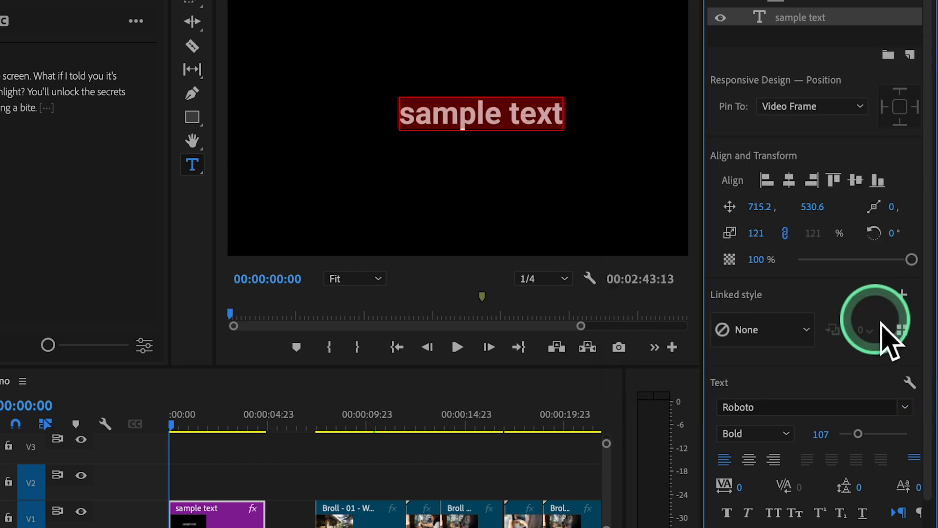
click(816, 434)
text(72)
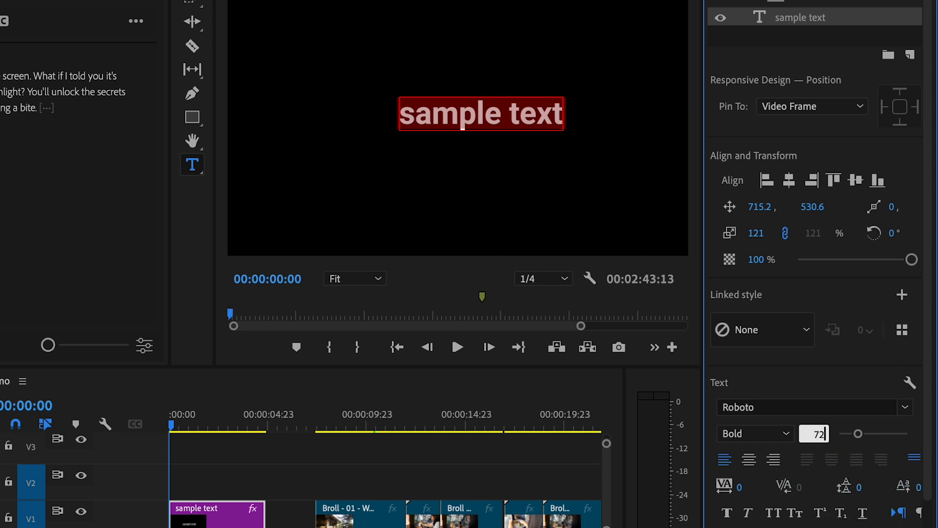
key(Return)
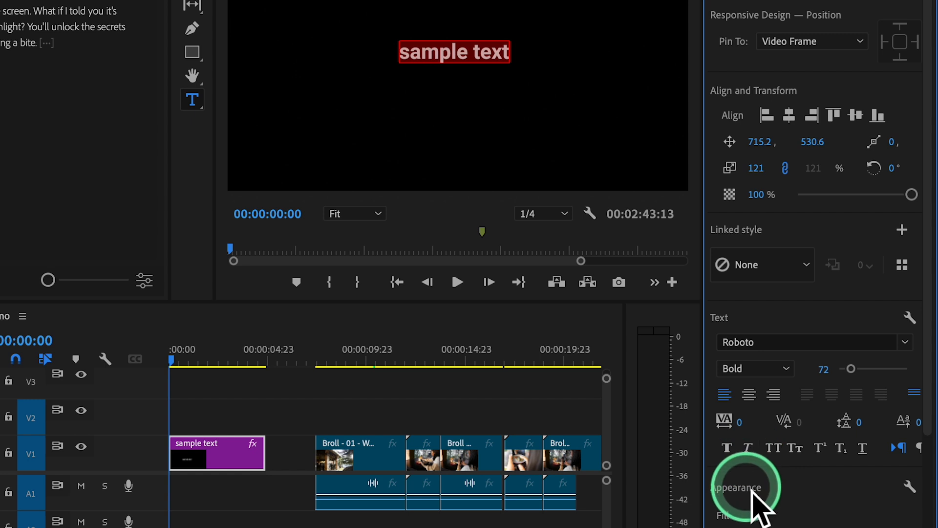
Style the title text as faux italic and all caps, with tracking set to 300.
click(748, 448)
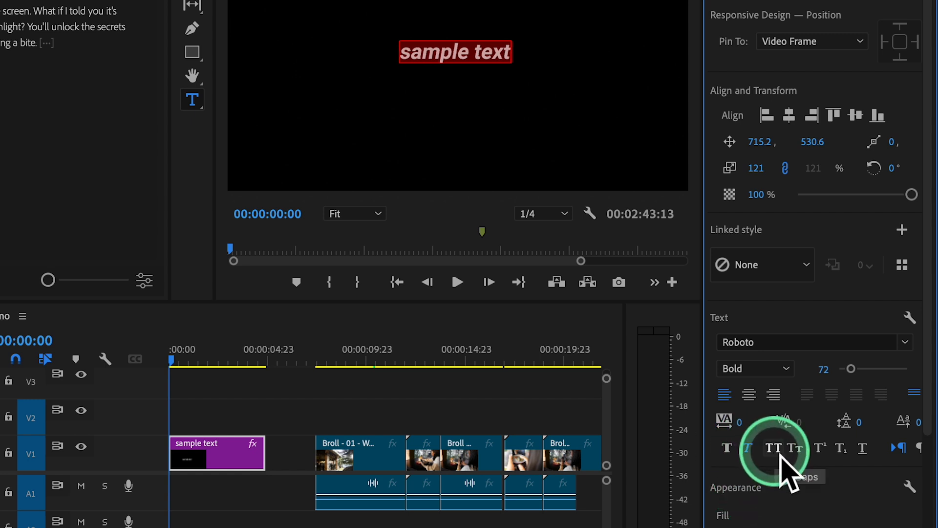
click(774, 448)
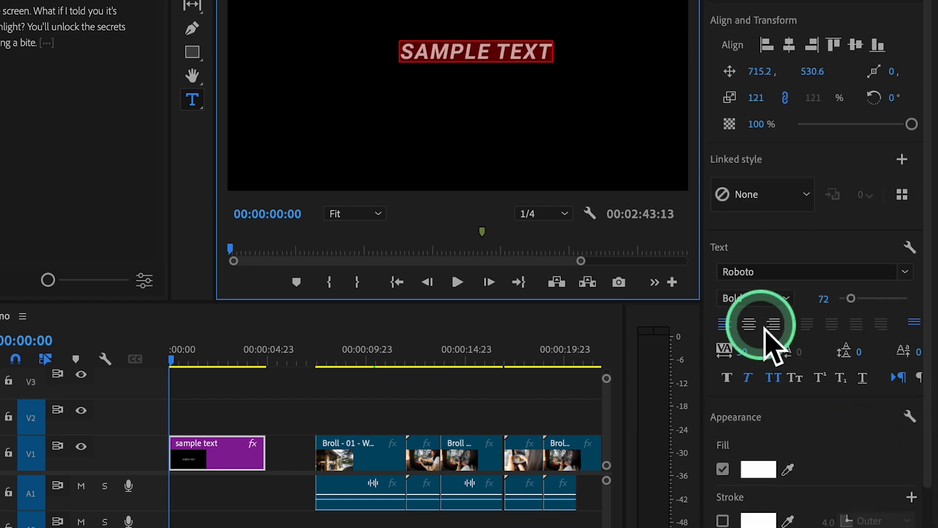
click(741, 352)
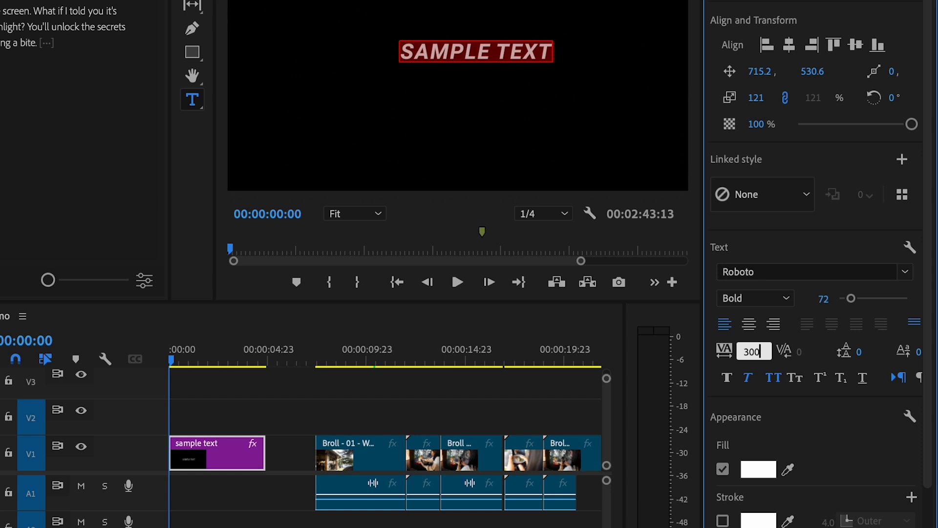
key(Return)
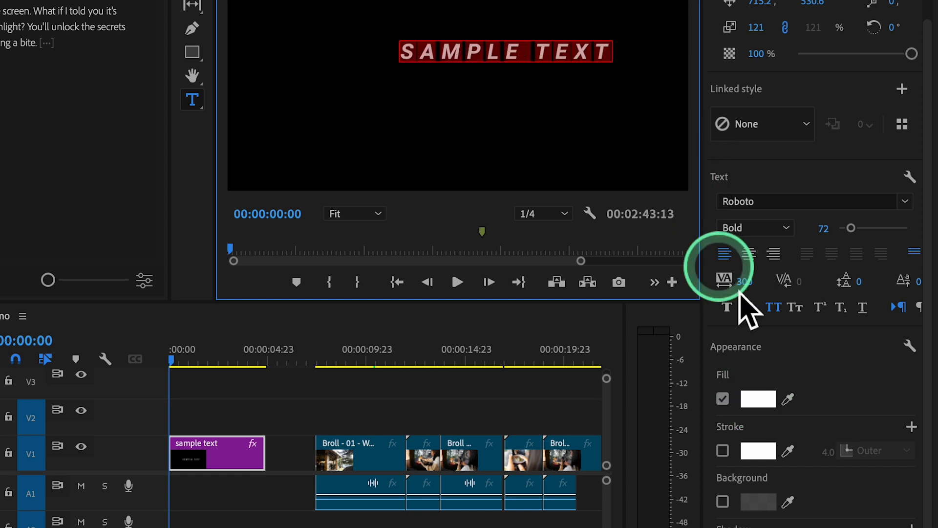
Set the title text's fill color to hex FF5733.
click(764, 399)
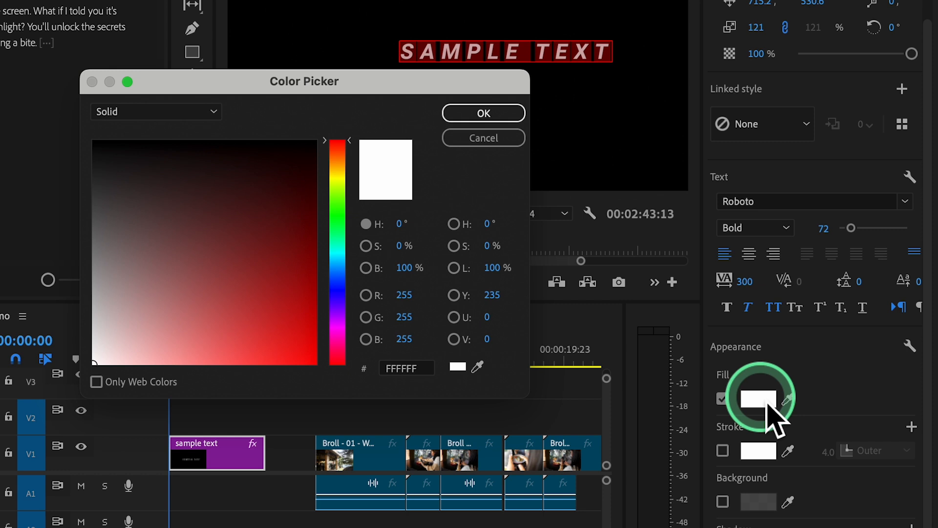
text(FF5733)
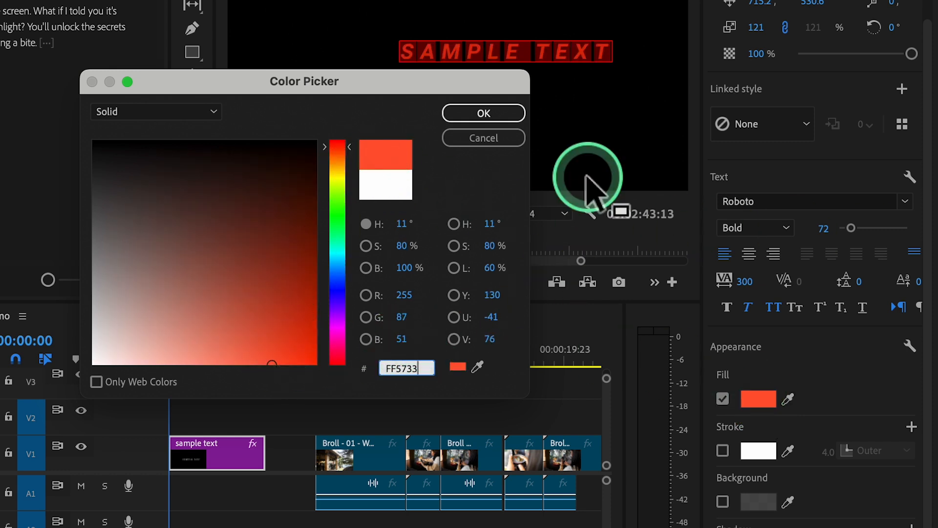
click(508, 116)
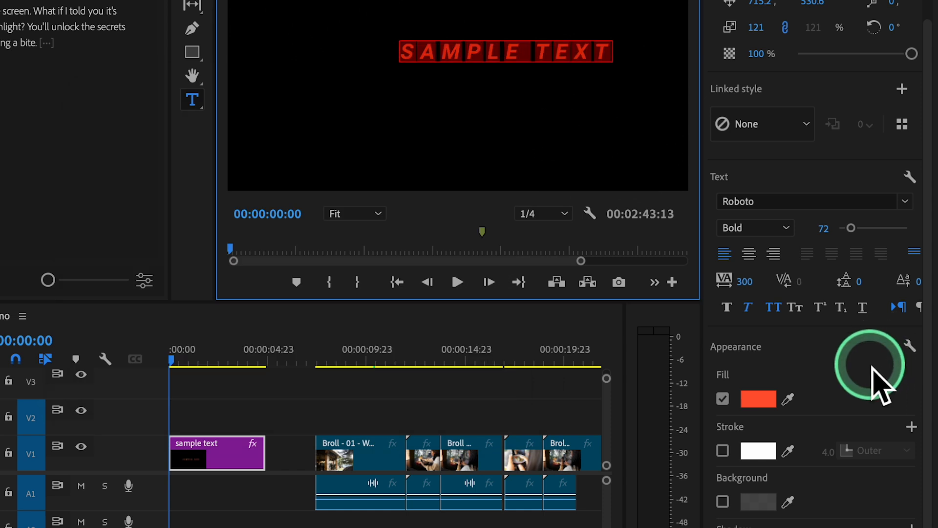
Change the title text's fill color back to white.
click(760, 402)
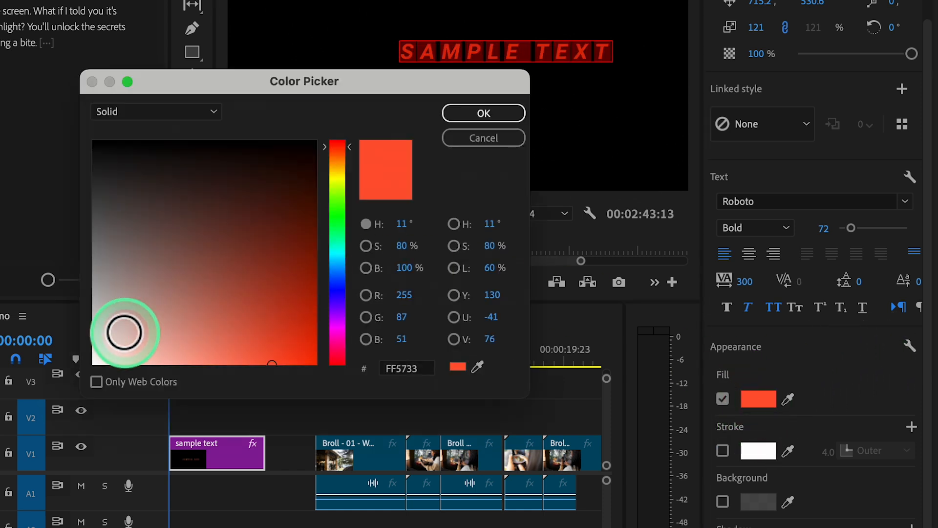
click(95, 362)
click(499, 120)
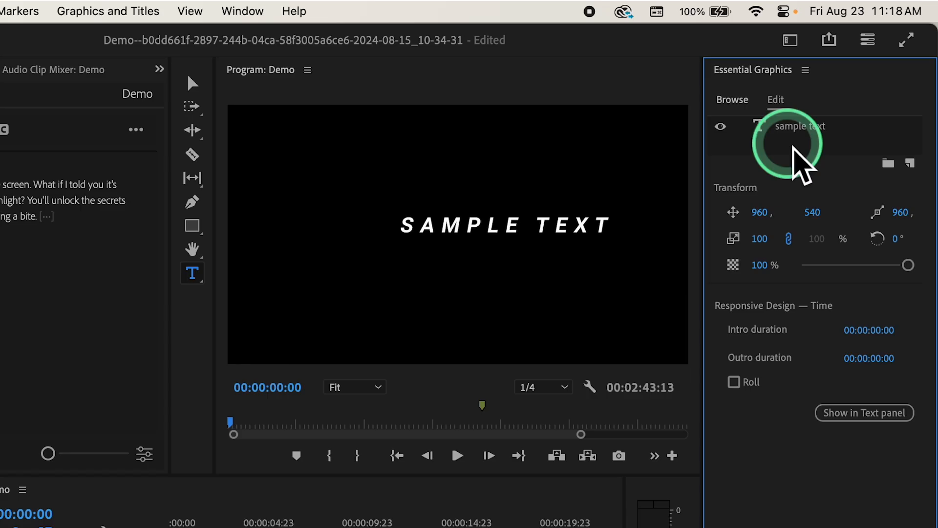
Add a rectangle shape to the title graphic and place its layer beneath the sample text layer.
click(803, 130)
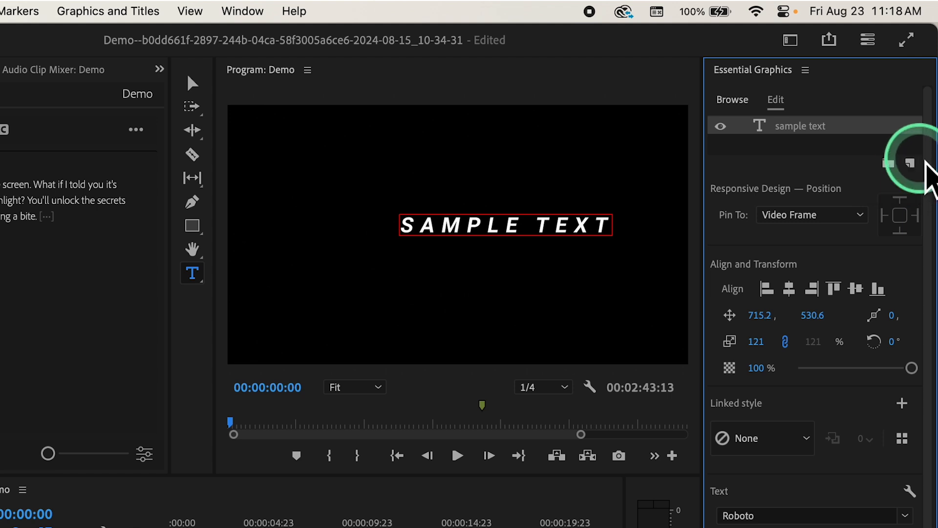
click(911, 165)
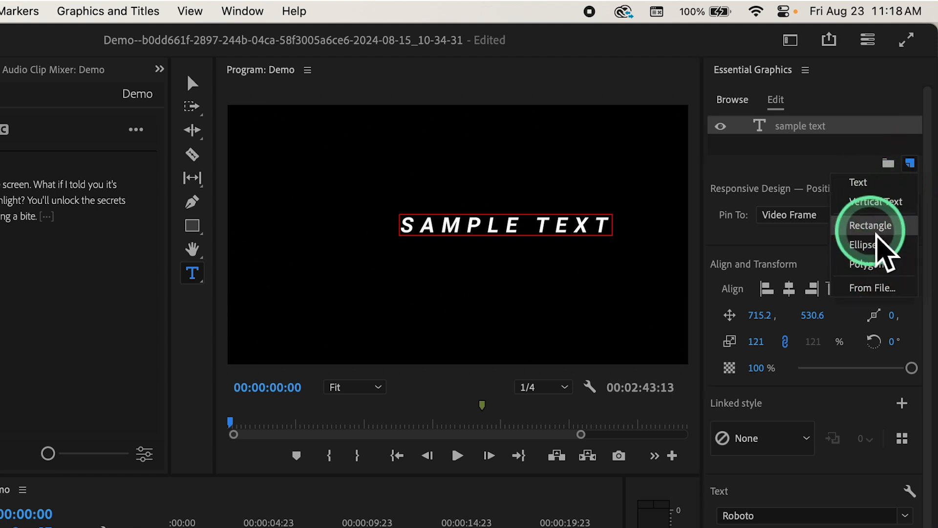
click(873, 229)
drag(800, 129, 813, 166)
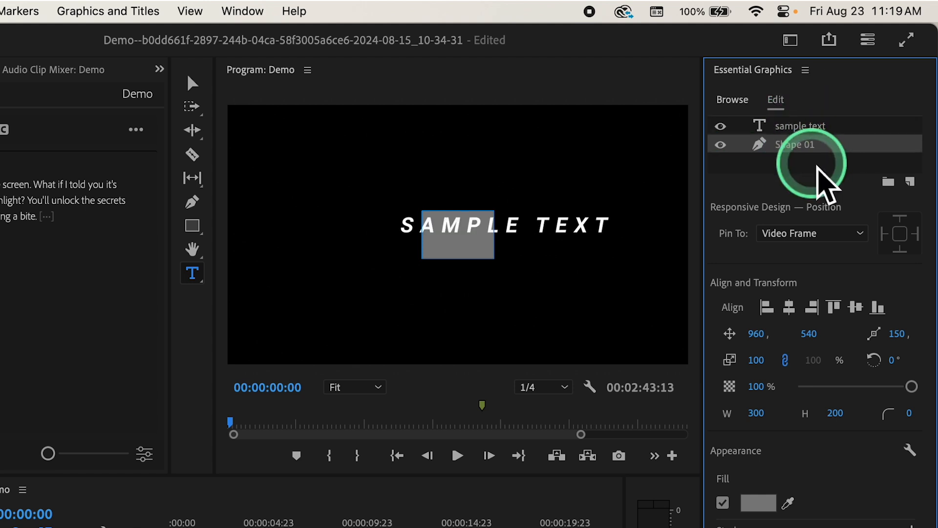
Fit the rectangle behind the whole title at about 977 by 200 and fill it with red (RGB 190, 35, 35).
click(202, 89)
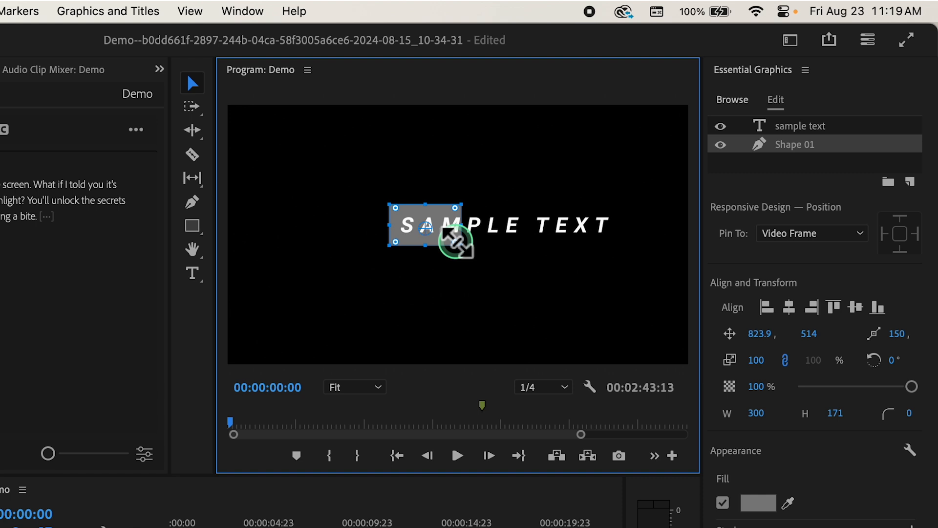
drag(461, 245, 616, 250)
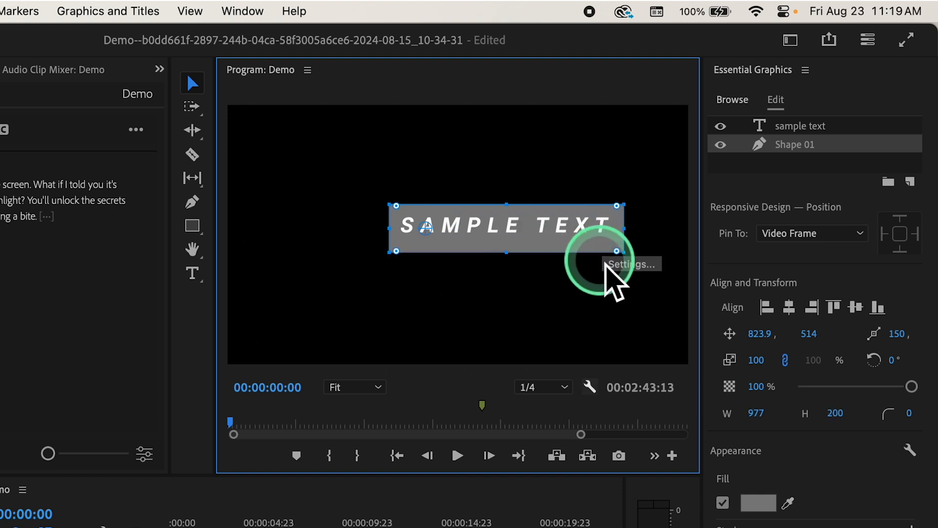
click(758, 502)
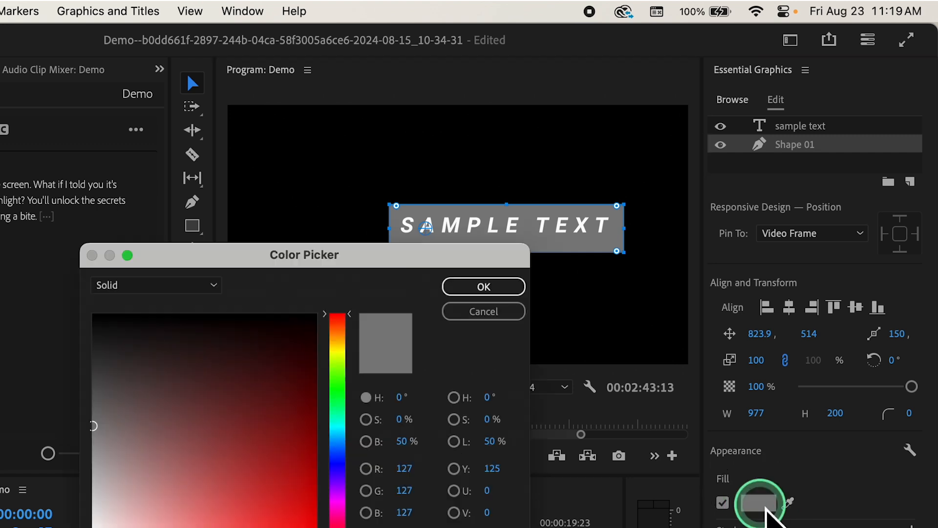
mouse_move(97, 425)
mouse_down()
mouse_move(236, 356)
mouse_move(283, 399)
mouse_move(300, 486)
mouse_move(275, 481)
mouse_up()
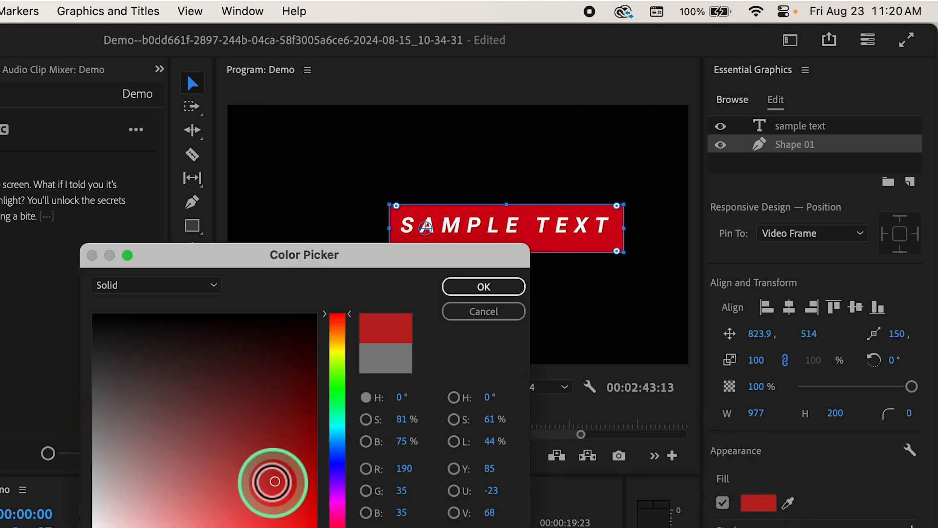
click(484, 287)
Add another shape layer to the graphic and move it up and to the left of its starting position.
click(910, 182)
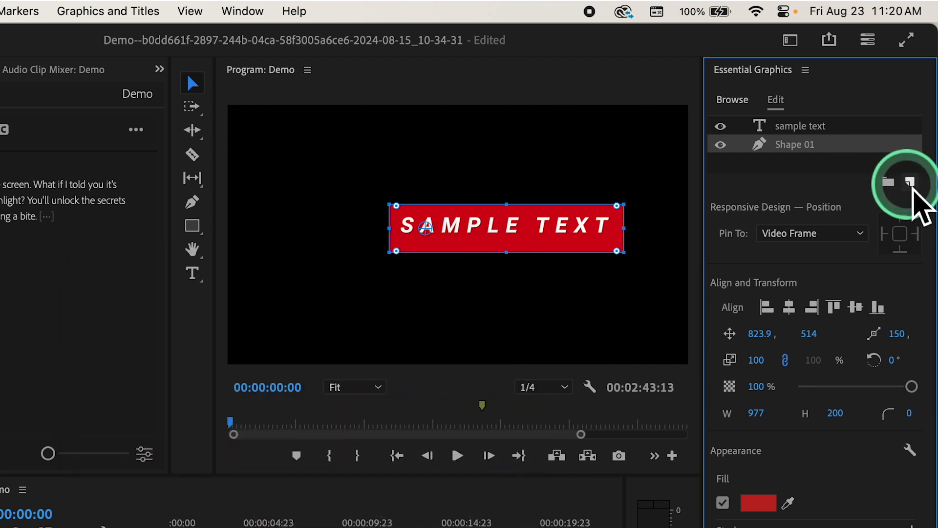
click(912, 184)
click(912, 184)
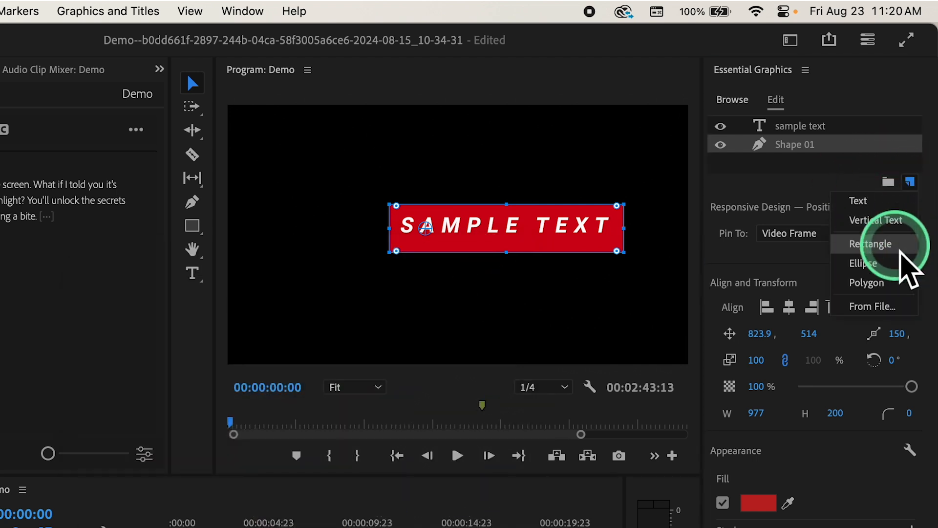
click(893, 268)
click(193, 86)
drag(442, 246, 333, 202)
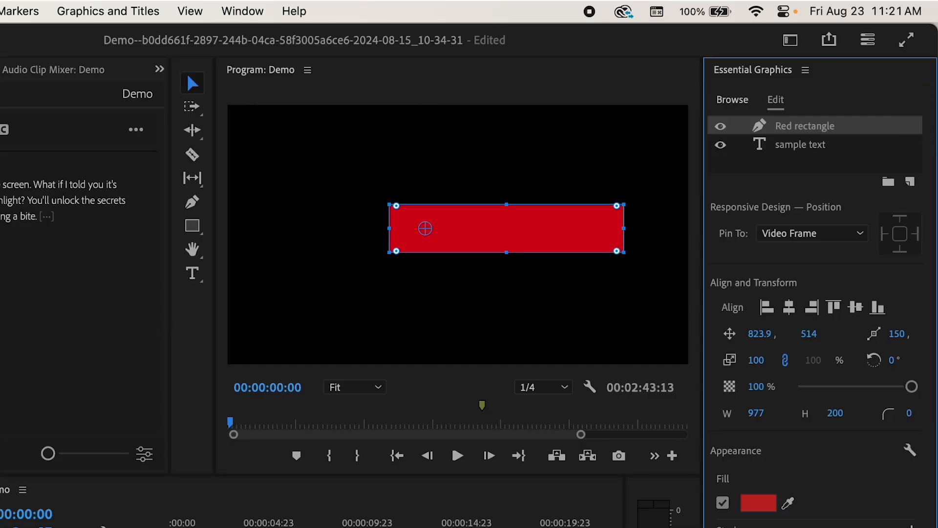
Move the Red rectangle layer beneath the sample text layer so the title sits in front.
drag(869, 128, 866, 148)
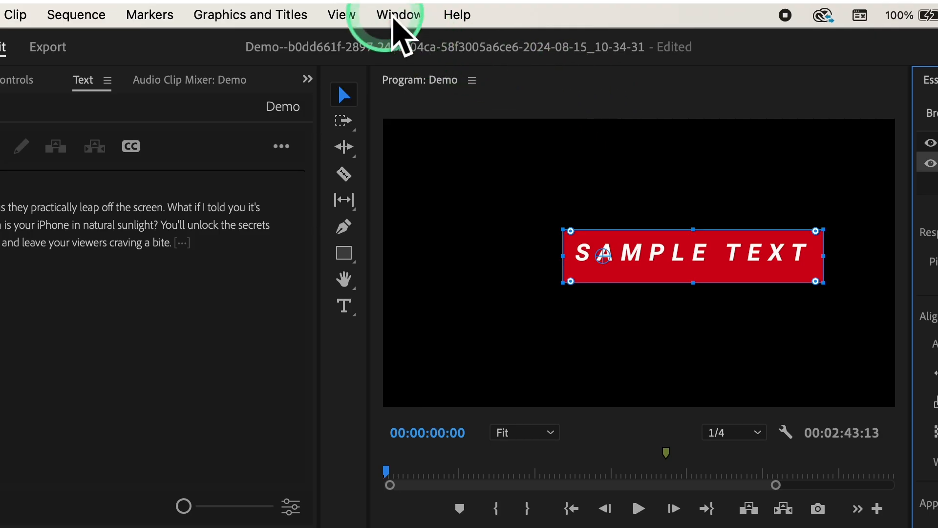
Bring up the Effects library and show the effect controls of the sample text clip.
click(393, 21)
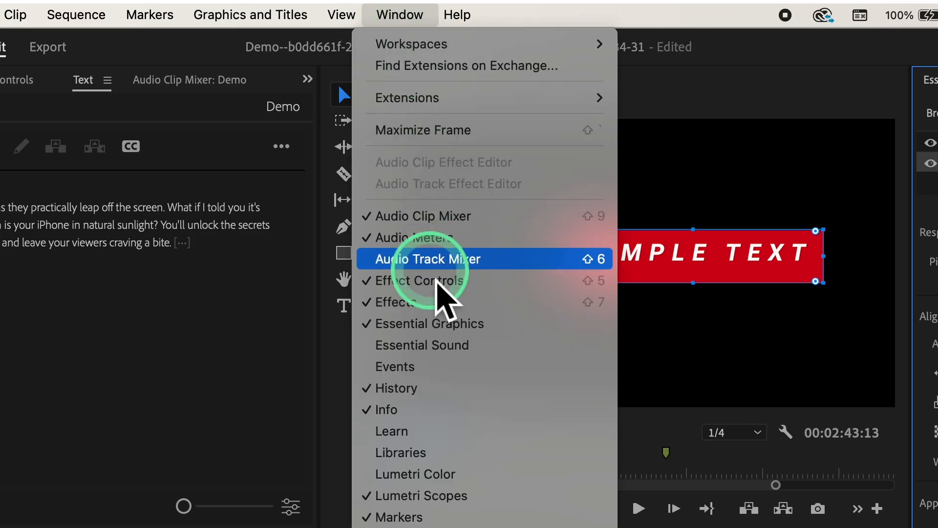
click(496, 303)
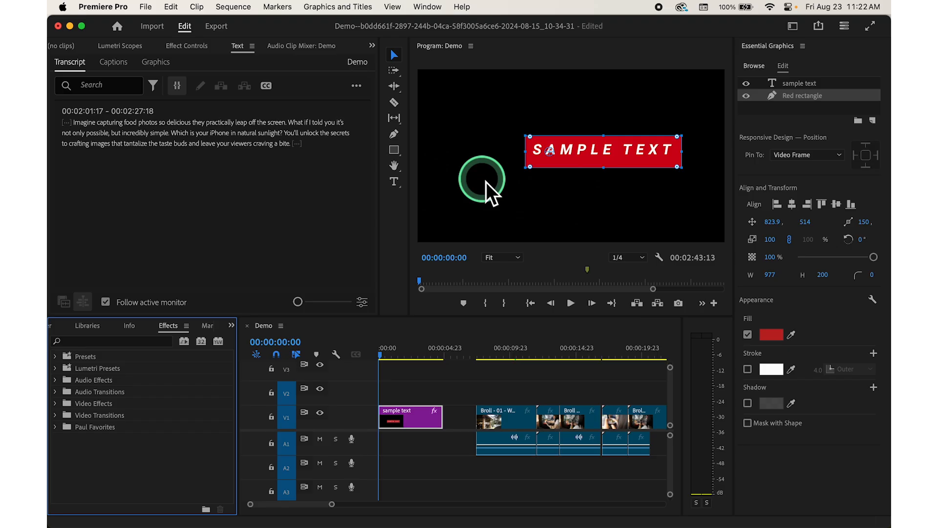
click(411, 418)
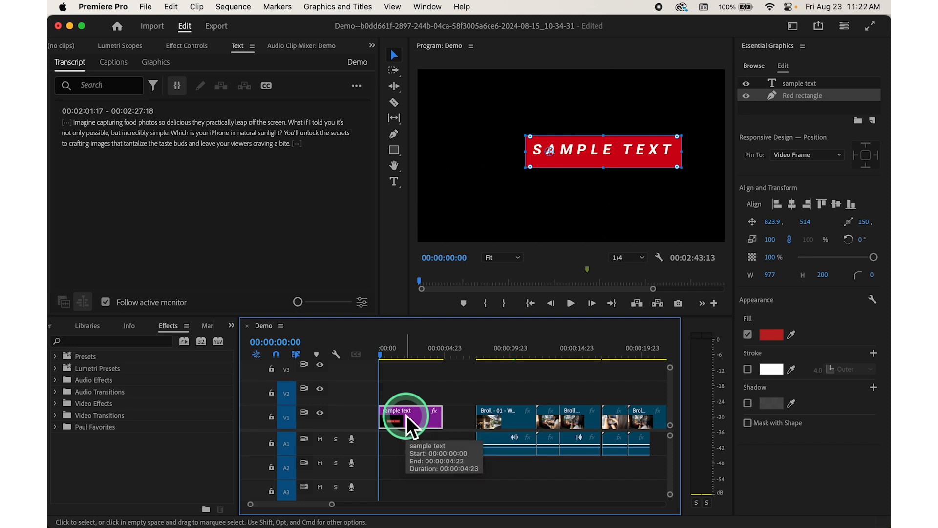
click(295, 219)
click(190, 49)
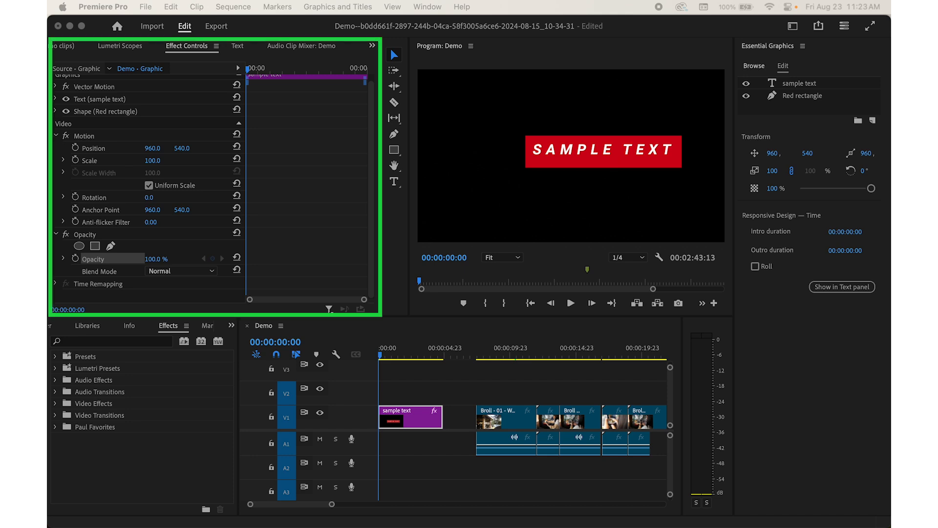
click(459, 405)
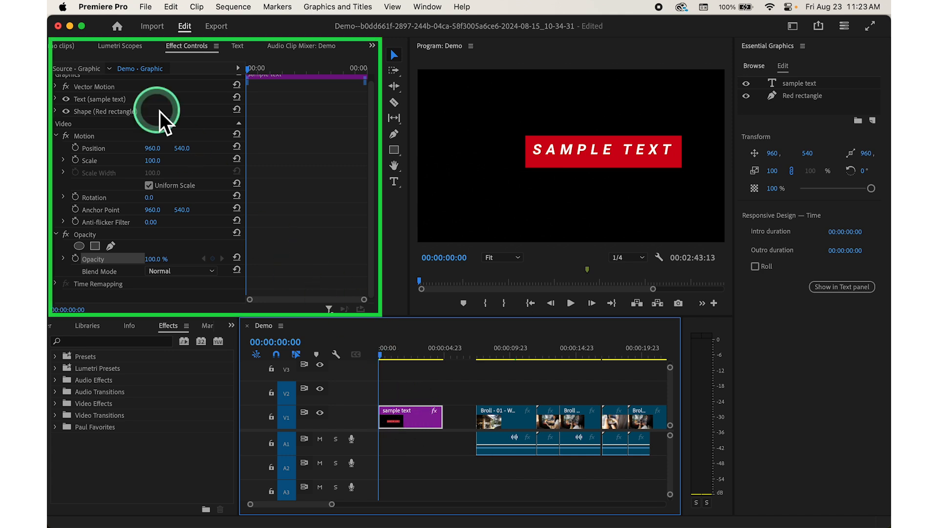
click(191, 49)
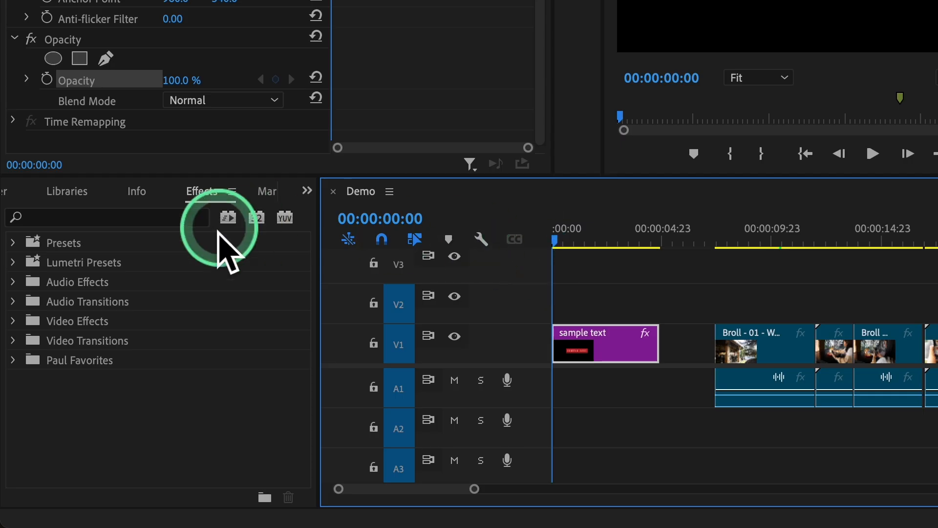
Search the effects for "drop shad" and apply the Drop Shadow effect to the sample text clip.
click(216, 201)
click(74, 219)
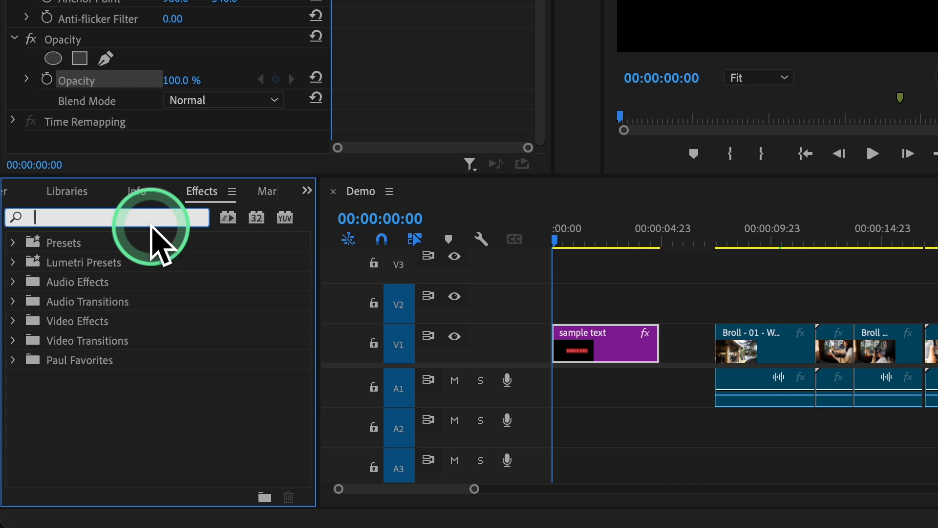
text(drop shad)
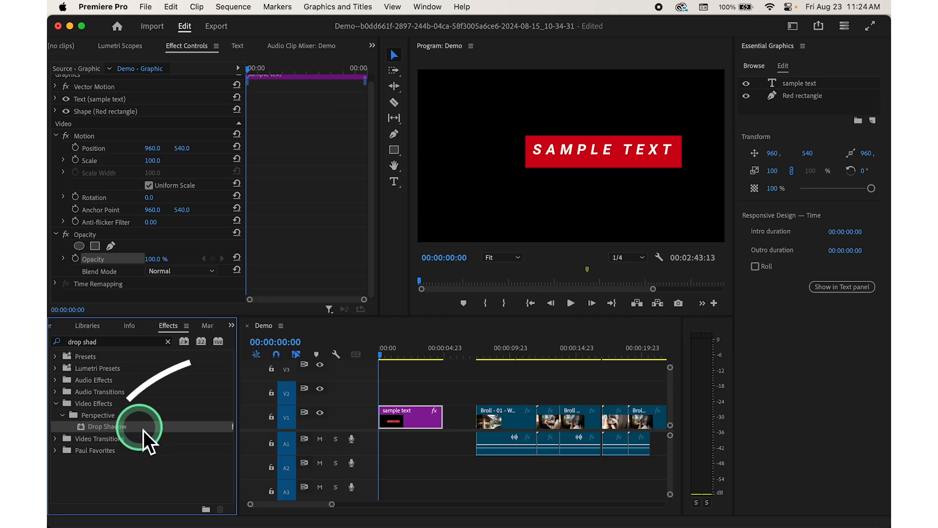
drag(151, 361, 508, 272)
drag(351, 374, 405, 423)
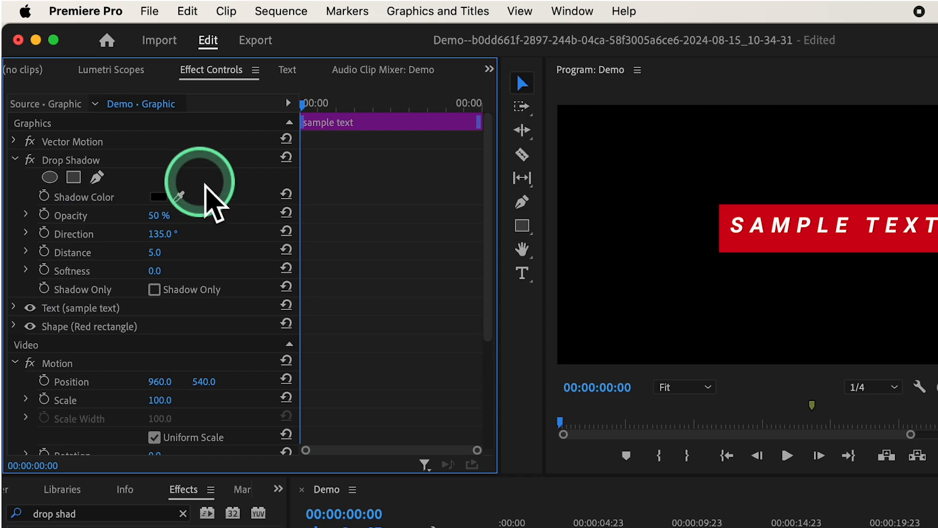
Set the shadow color of the sample text clip's Drop Shadow effect to white (FFFFFF).
click(92, 107)
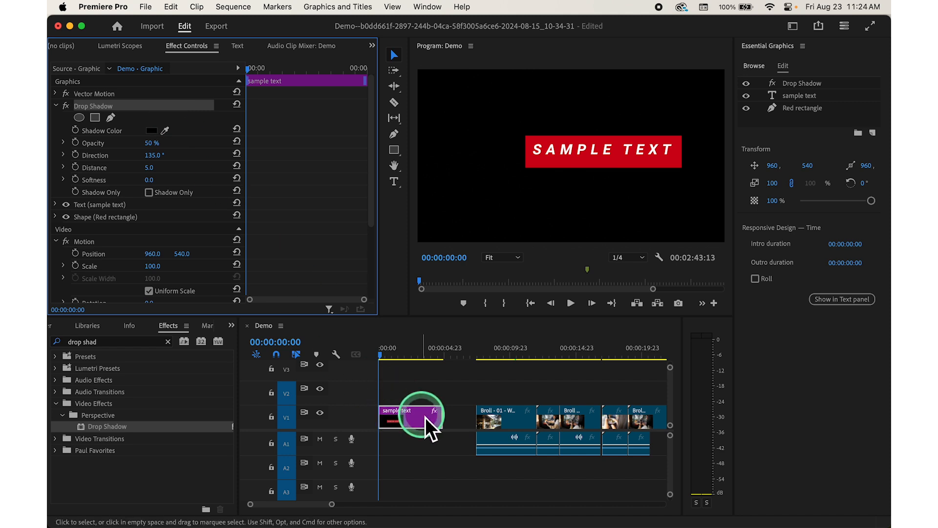
click(425, 415)
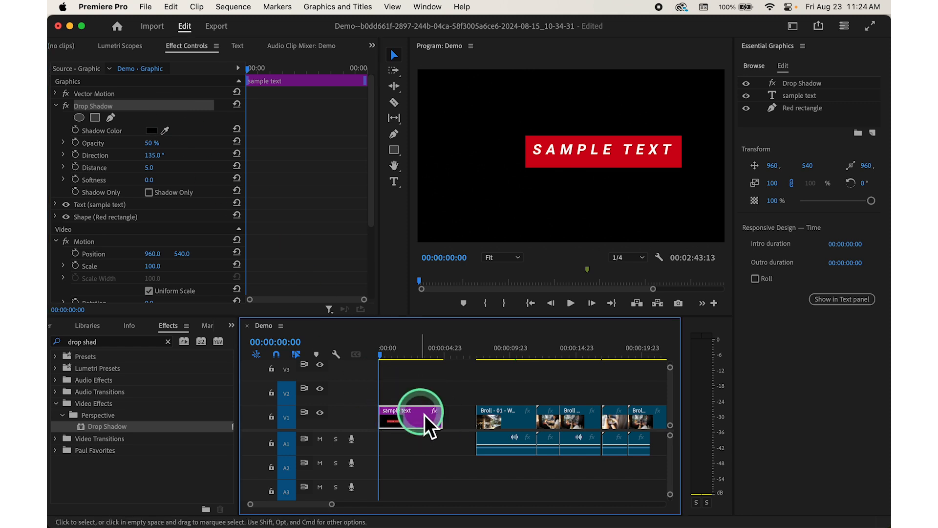
click(202, 100)
click(192, 50)
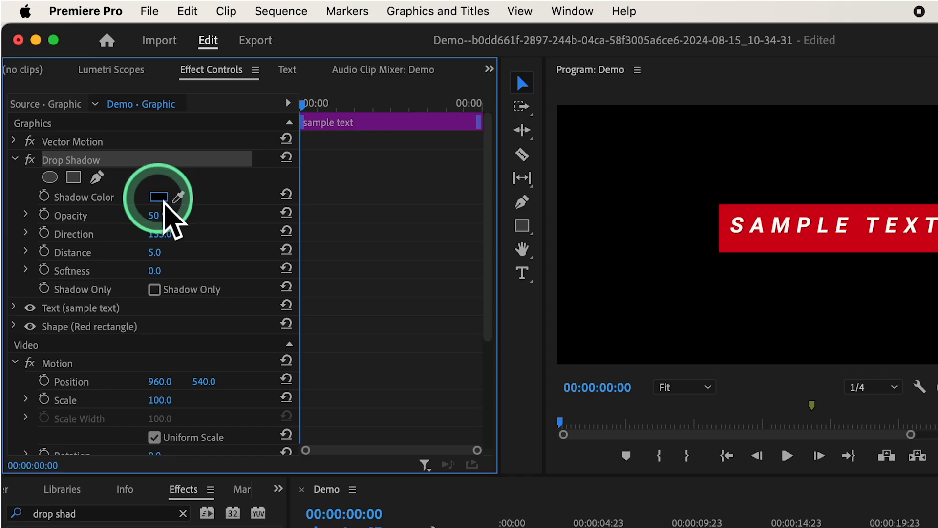
click(160, 197)
drag(436, 491, 380, 527)
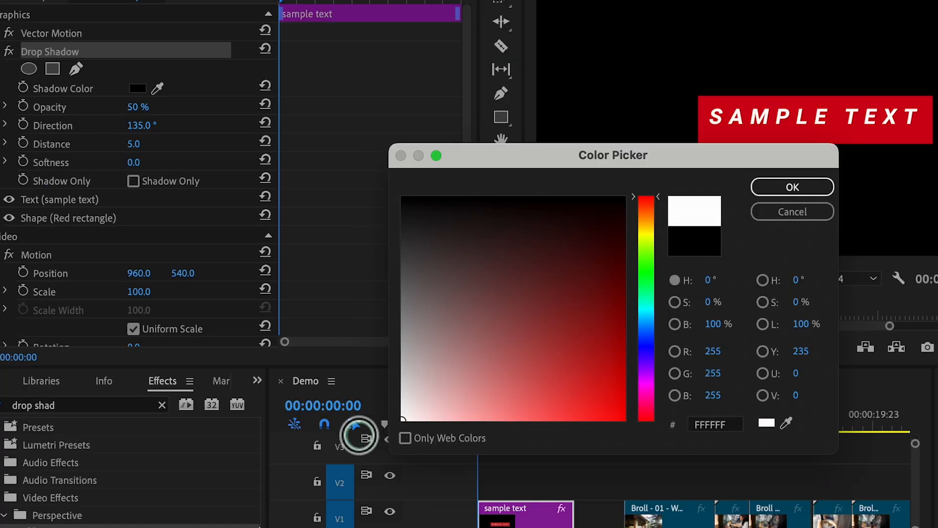
click(782, 189)
Adjust the drop shadow to 37% opacity, 1x134° direction, a distance of 69 and a softness of 157.
drag(133, 143, 136, 144)
drag(140, 254, 141, 215)
drag(149, 271, 415, 293)
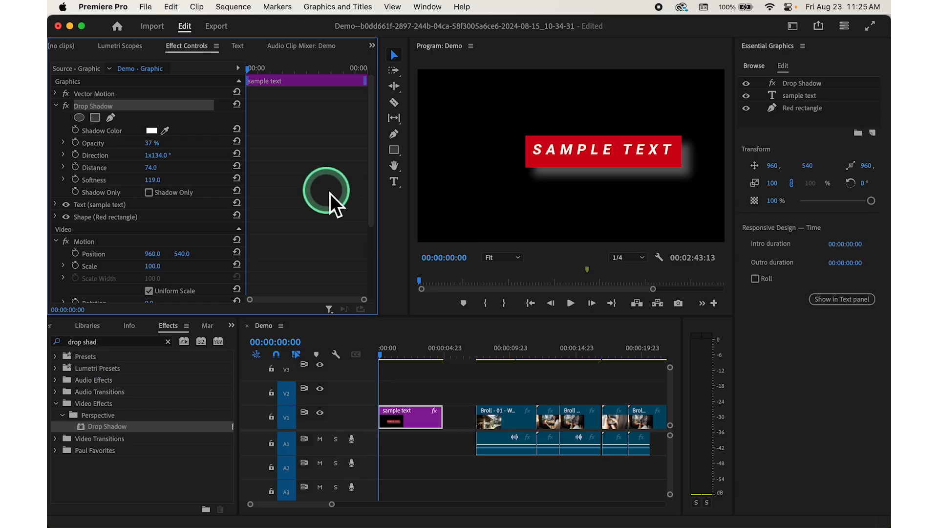
drag(151, 167, 154, 180)
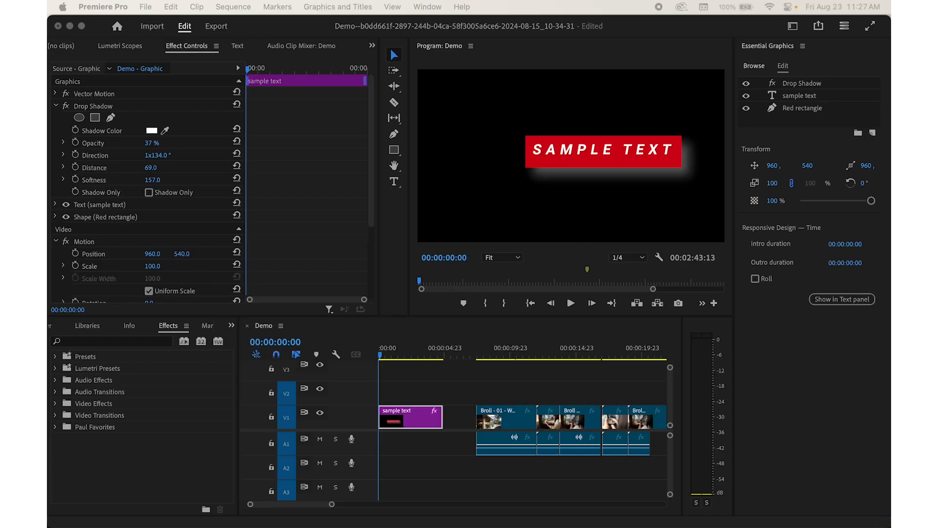
Find the Film Dissolve transition, add it to the start of the sample text clip and play the fade-in.
click(120, 342)
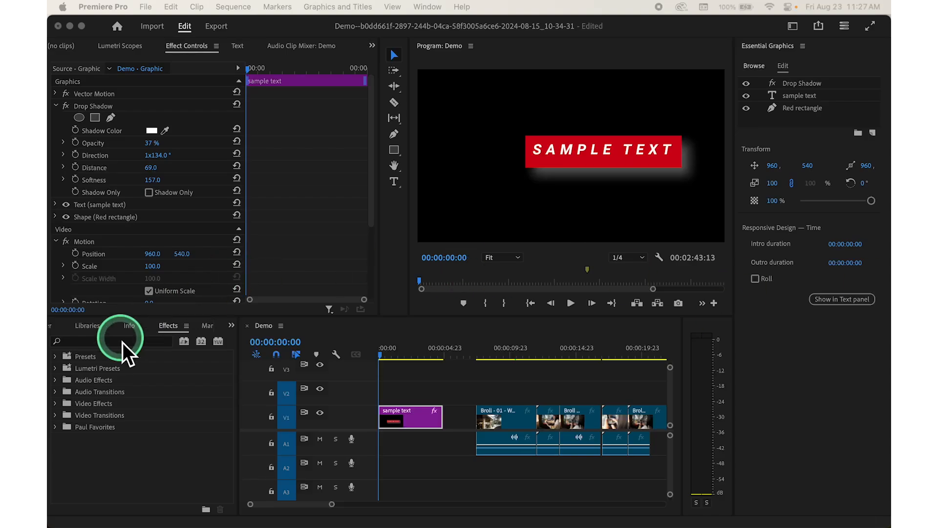
text(film dissolve)
drag(105, 439, 386, 419)
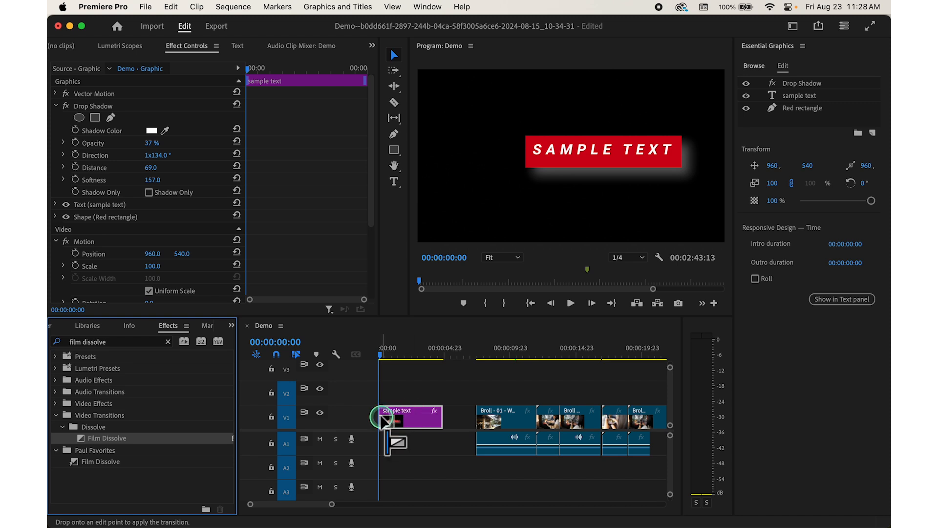
key(=)
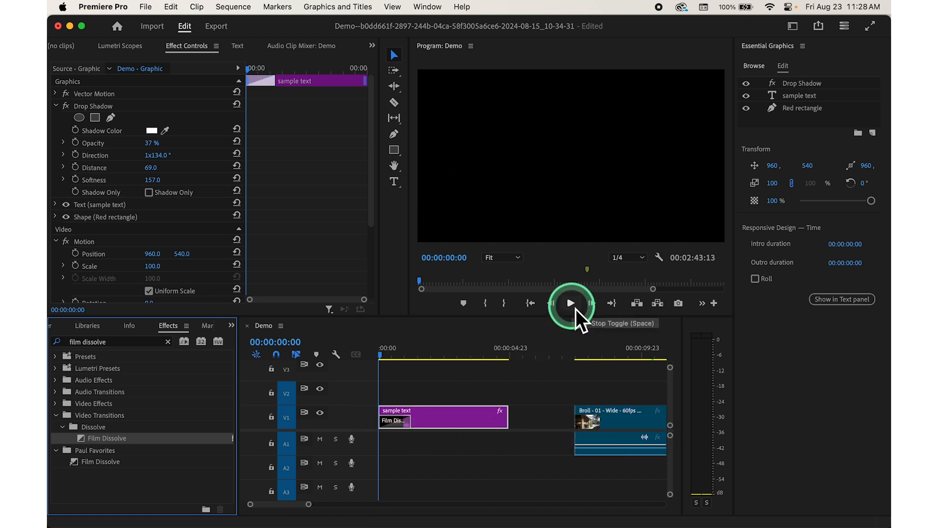
click(572, 305)
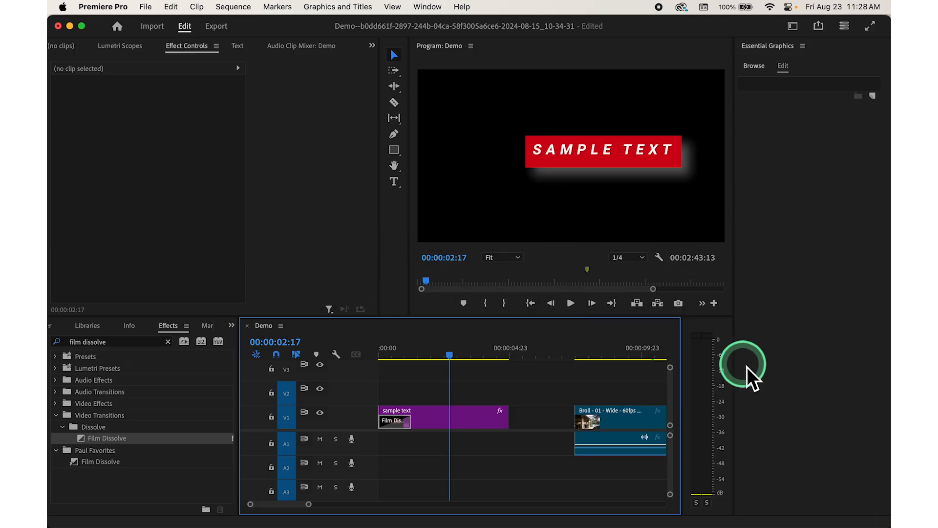
Lengthen the Film Dissolve at the title's start to almost half the clip's length.
click(393, 425)
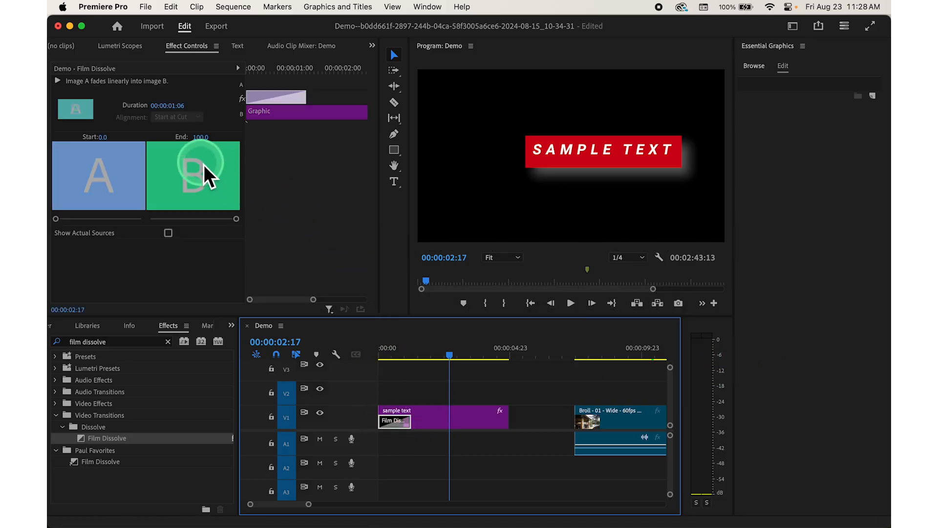
click(168, 105)
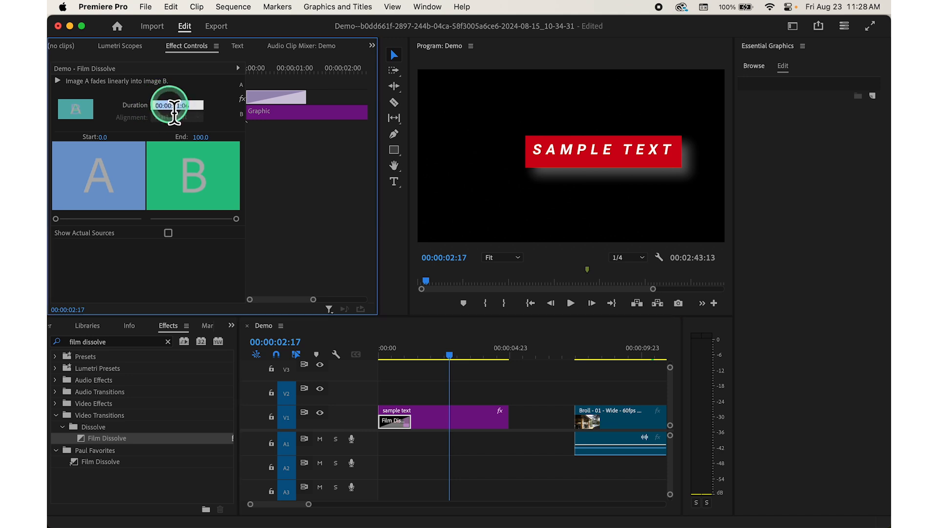
click(208, 98)
drag(171, 105, 168, 106)
Play the sequence from the beginning to review the title's longer fade-in, stopping before the clip ends.
drag(423, 354, 394, 354)
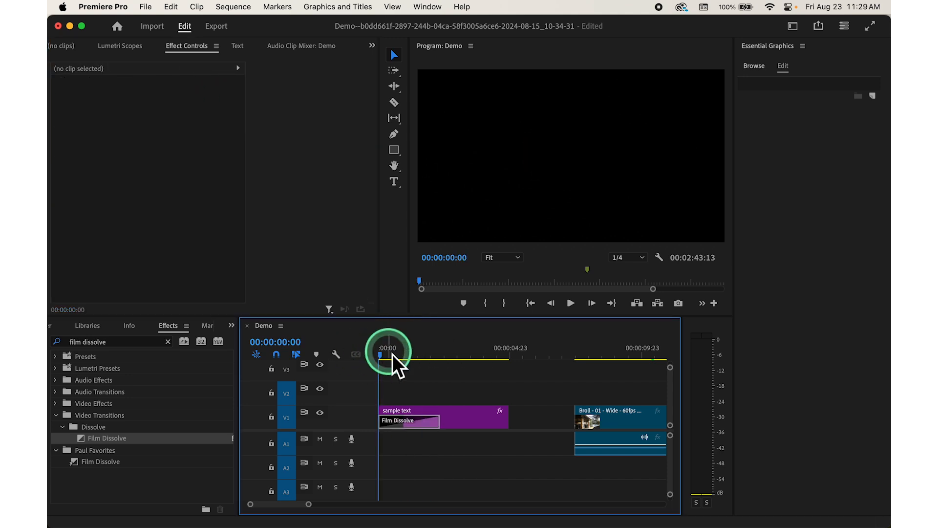
key(space)
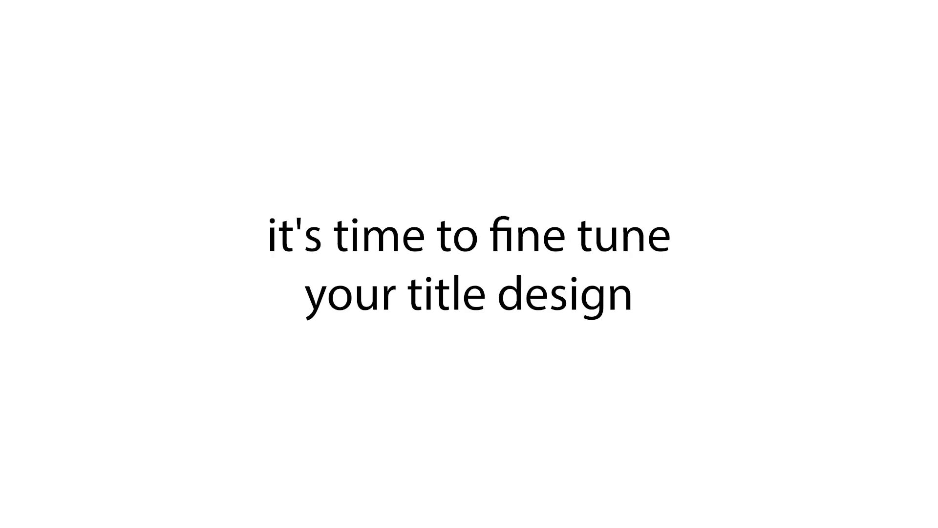
click(495, 320)
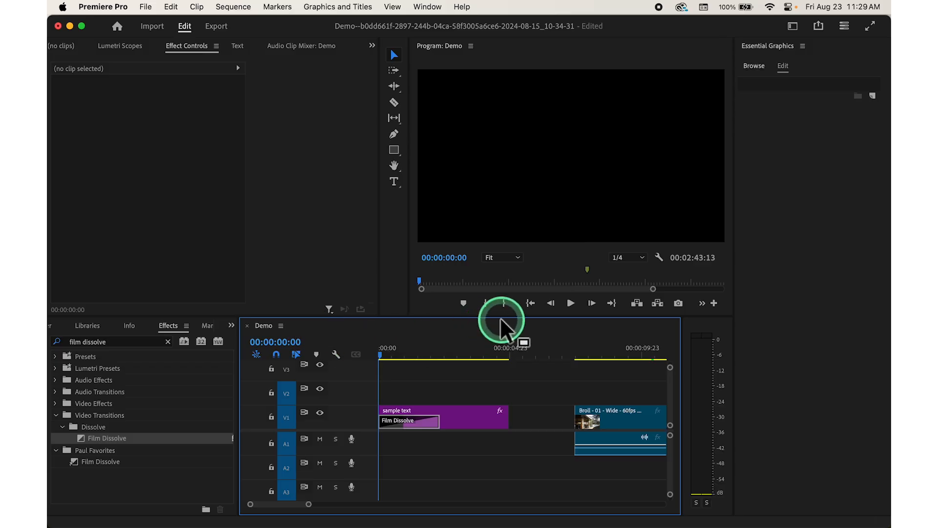
click(571, 304)
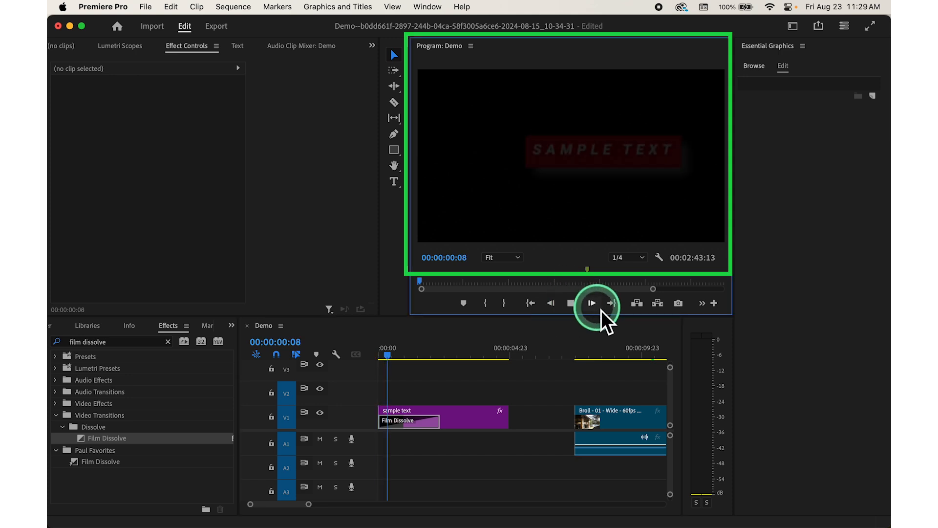
click(804, 369)
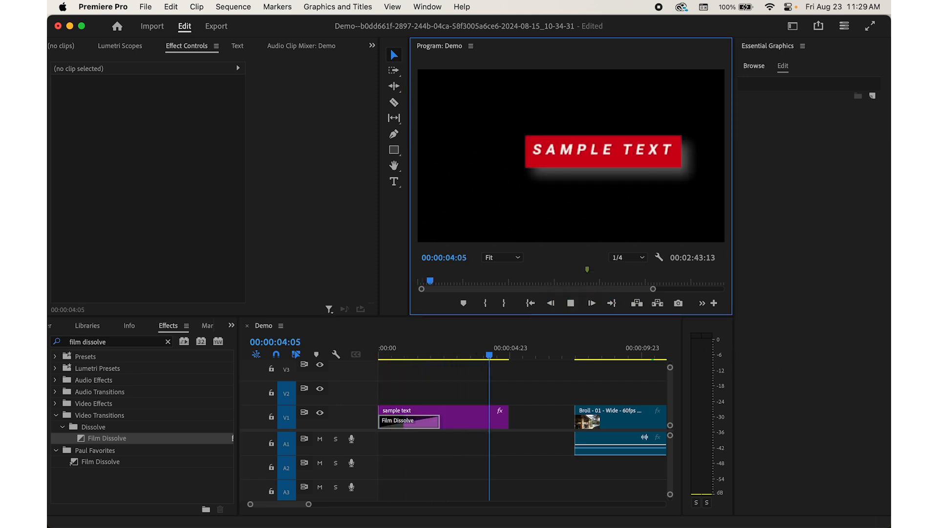
key(space)
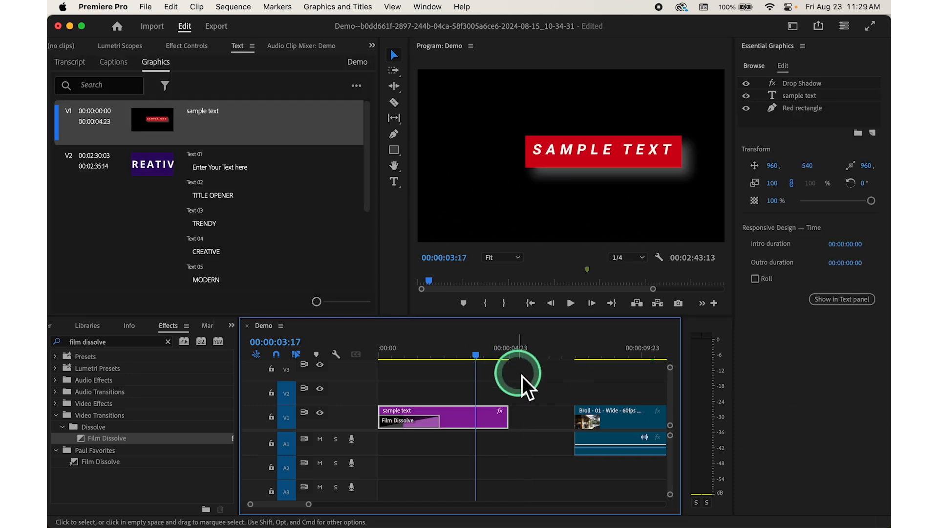
Set the sample text clip's motion position to 791, 576 and its scale to 92.
drag(522, 376, 485, 414)
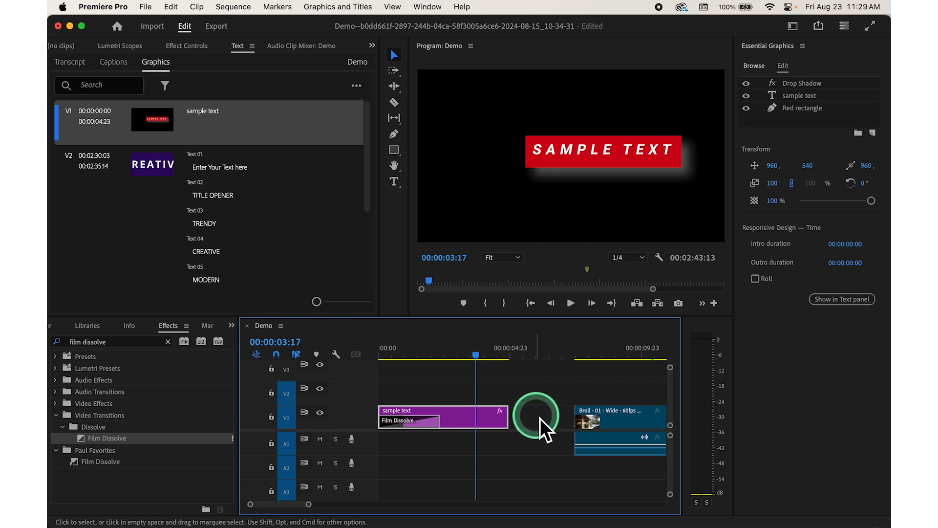
click(192, 51)
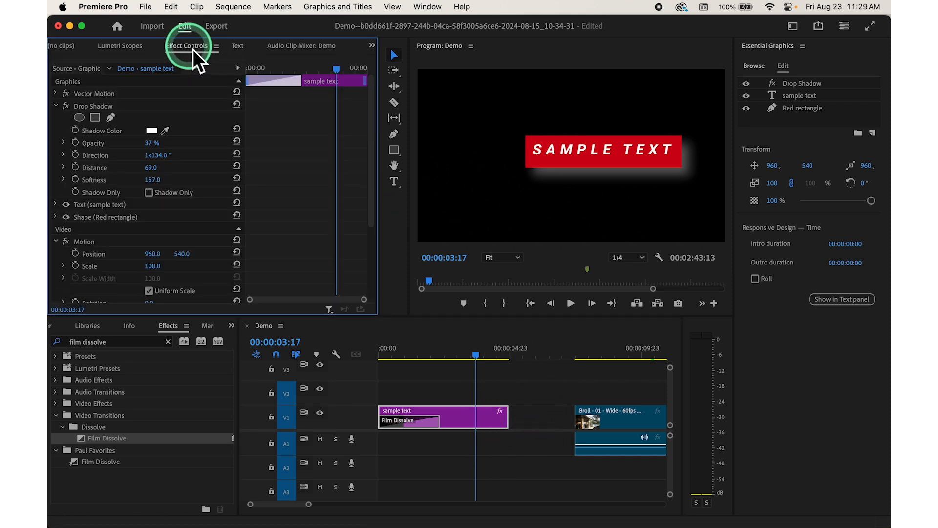
scroll(186, 203, down, 2)
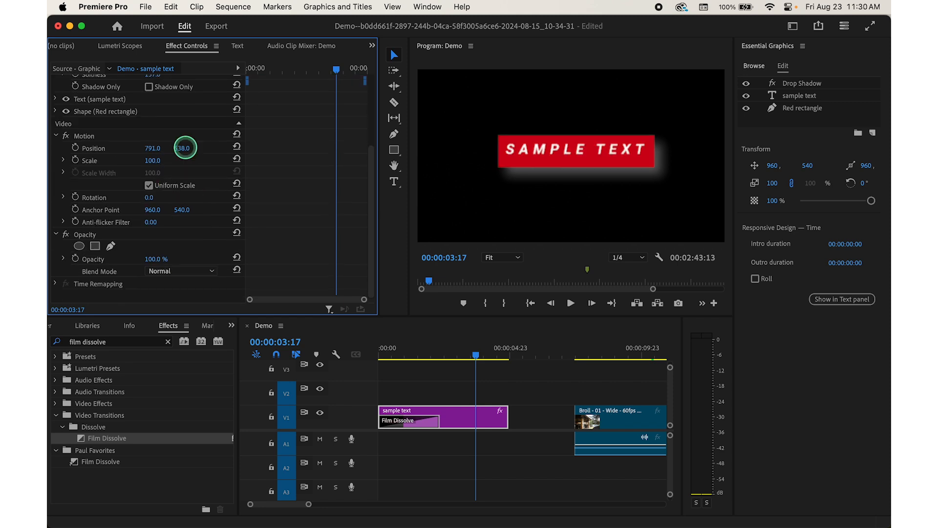
drag(185, 147, 183, 146)
click(153, 147)
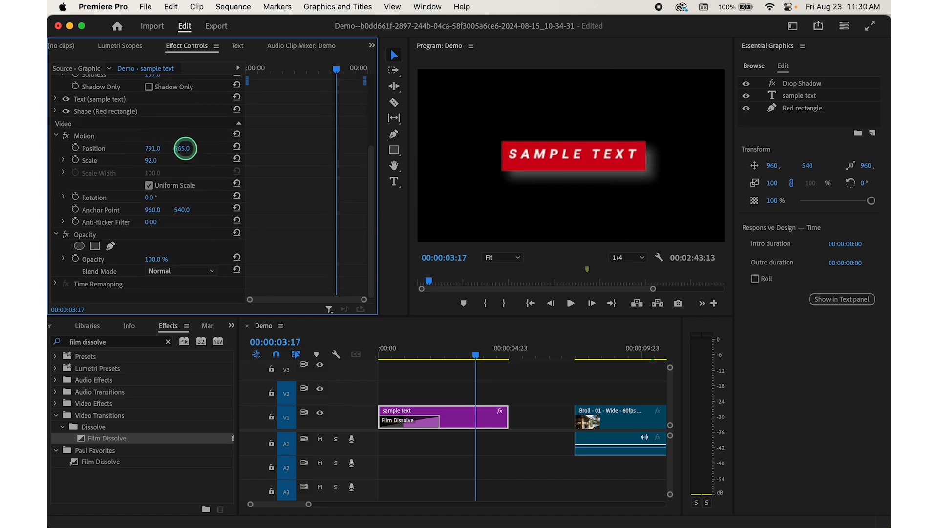
drag(185, 148, 217, 154)
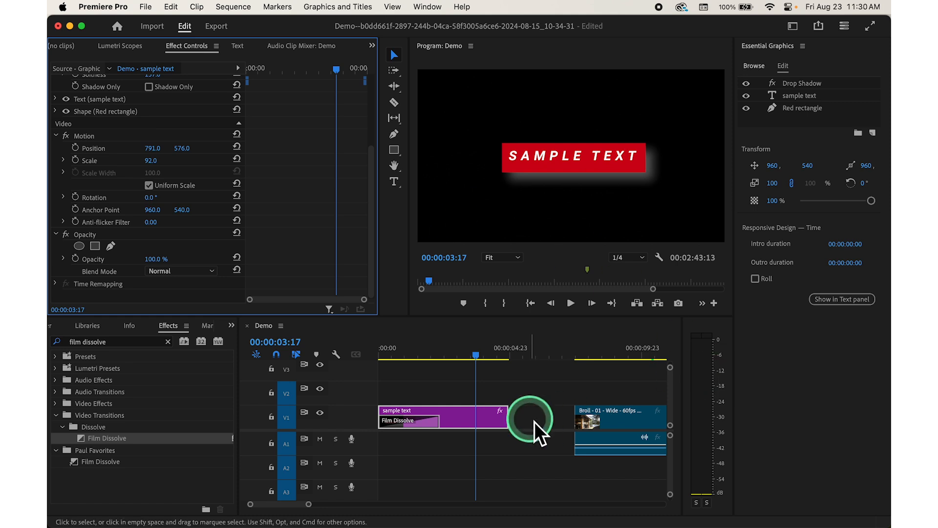
Play the sequence from the start to review the repositioned and rescaled title.
click(406, 355)
drag(406, 355, 351, 357)
click(571, 303)
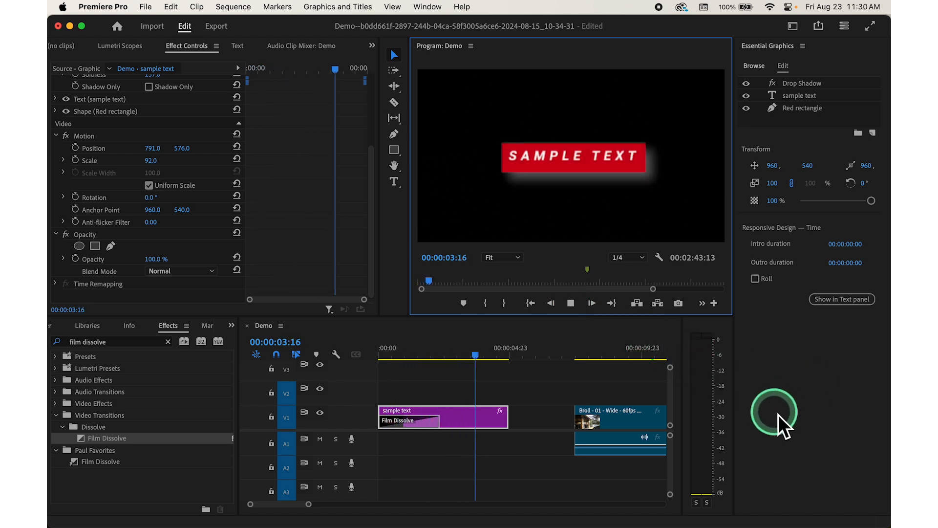
Move the sample text clip to track V2 above the start of the Broll - 01 clip and play the overlay.
click(538, 412)
drag(462, 424, 611, 386)
click(561, 349)
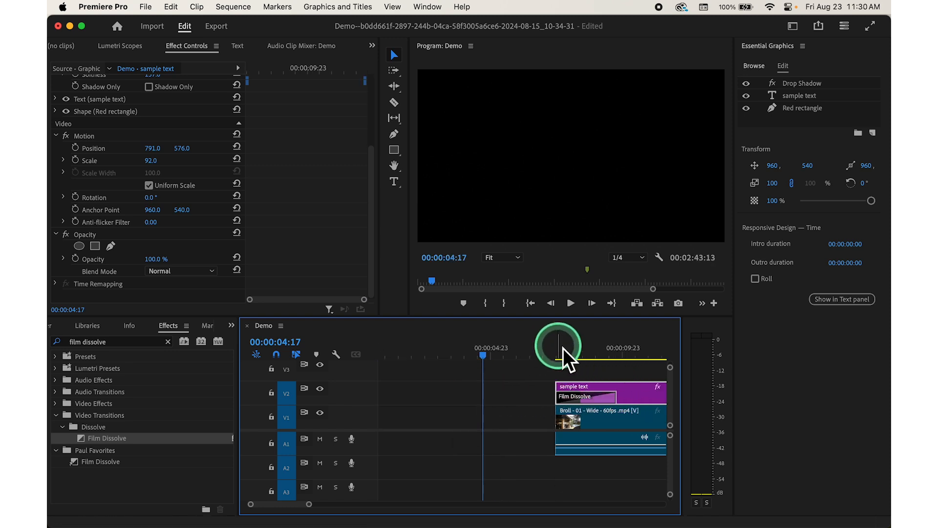
key(space)
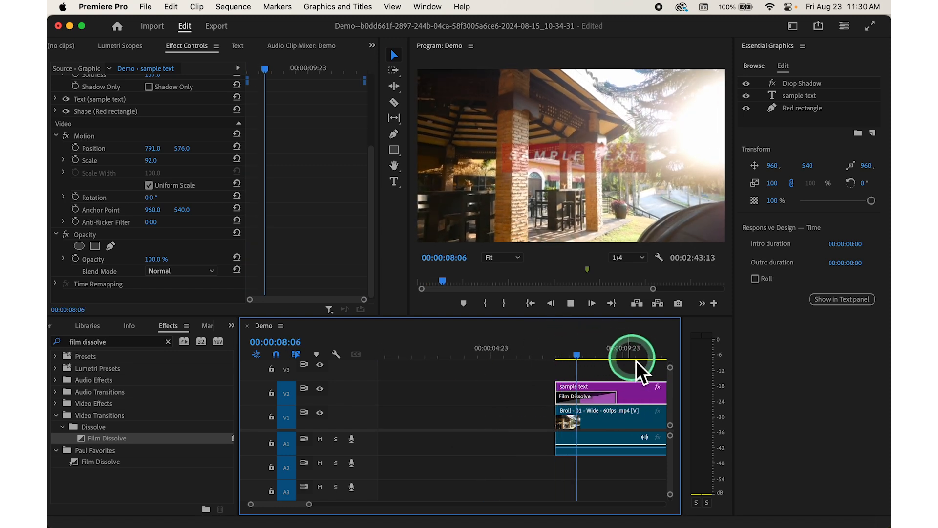